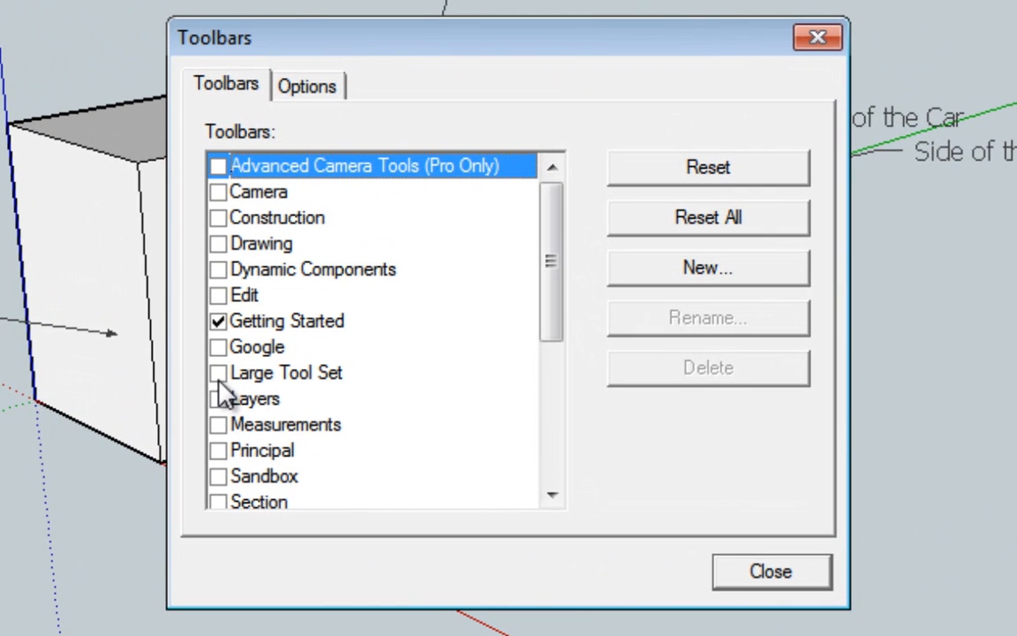
- Enable the Large Tool Set toolbar, disable the Getting Started toolbar and close the toolbar settings
click(218, 373)
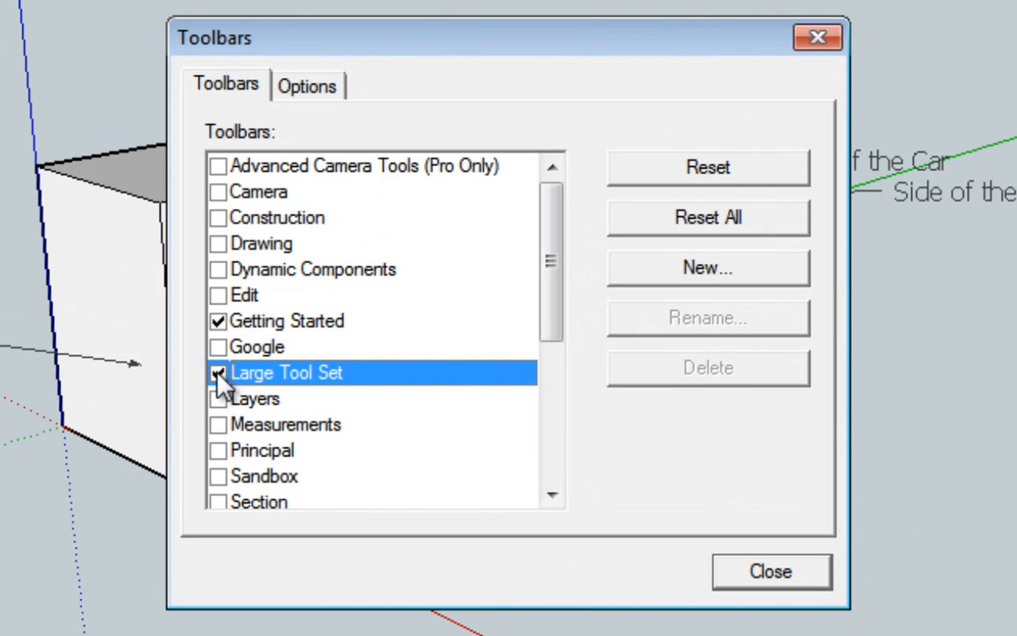
click(218, 321)
click(218, 321)
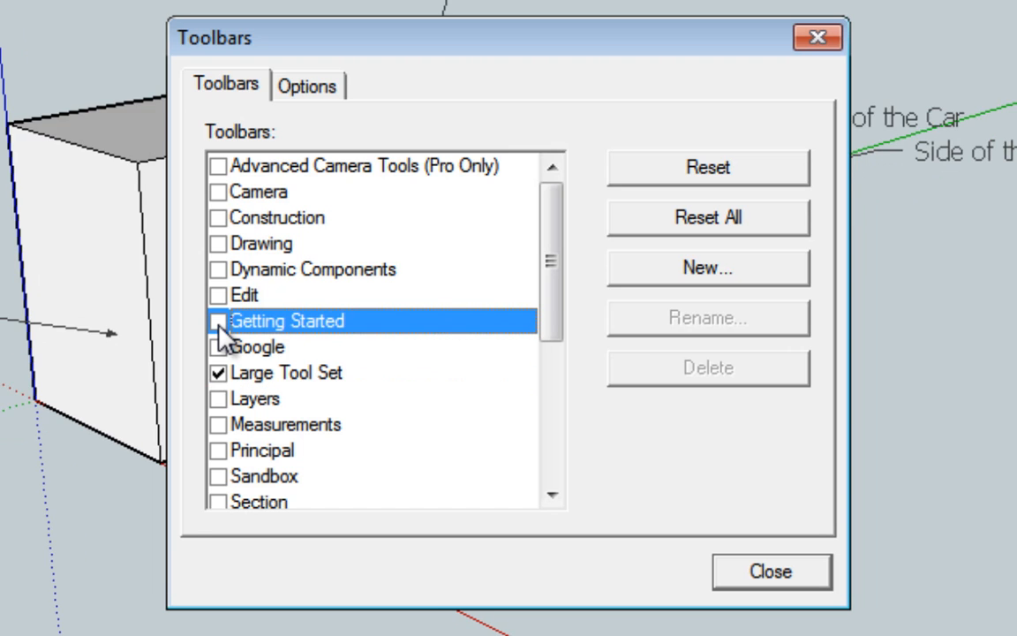
click(218, 322)
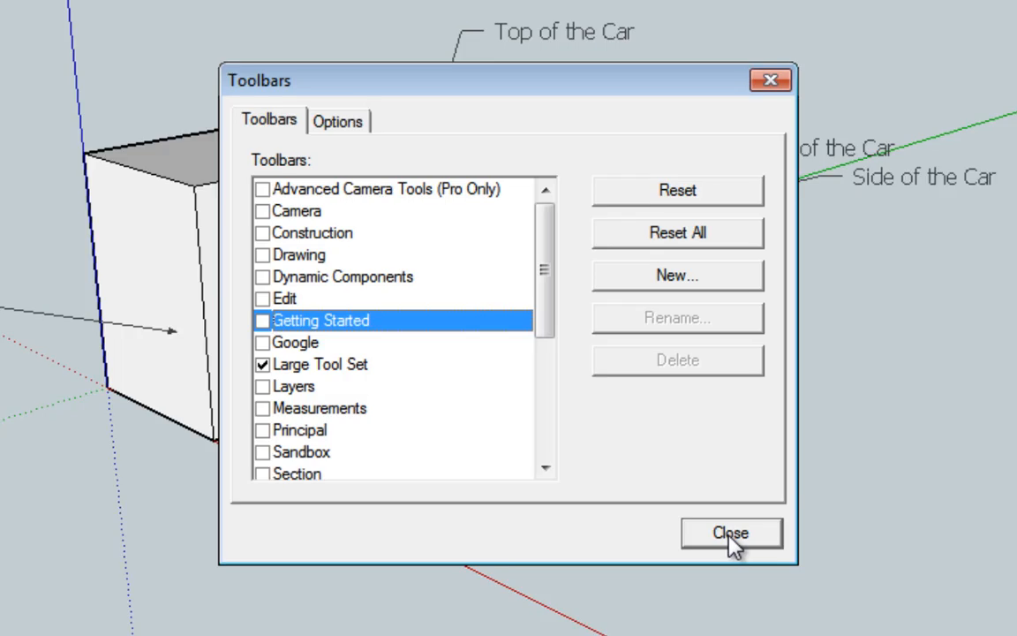
click(732, 533)
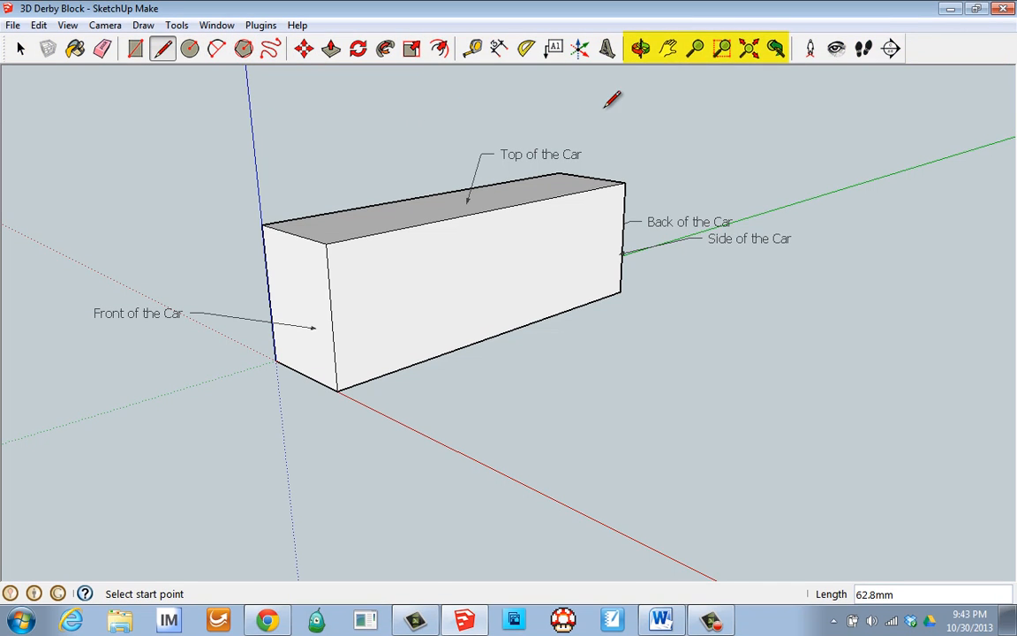
- Orbit around the car block to view its front and side, and pan it across the view
click(641, 49)
drag(337, 233, 638, 370)
drag(368, 261, 465, 233)
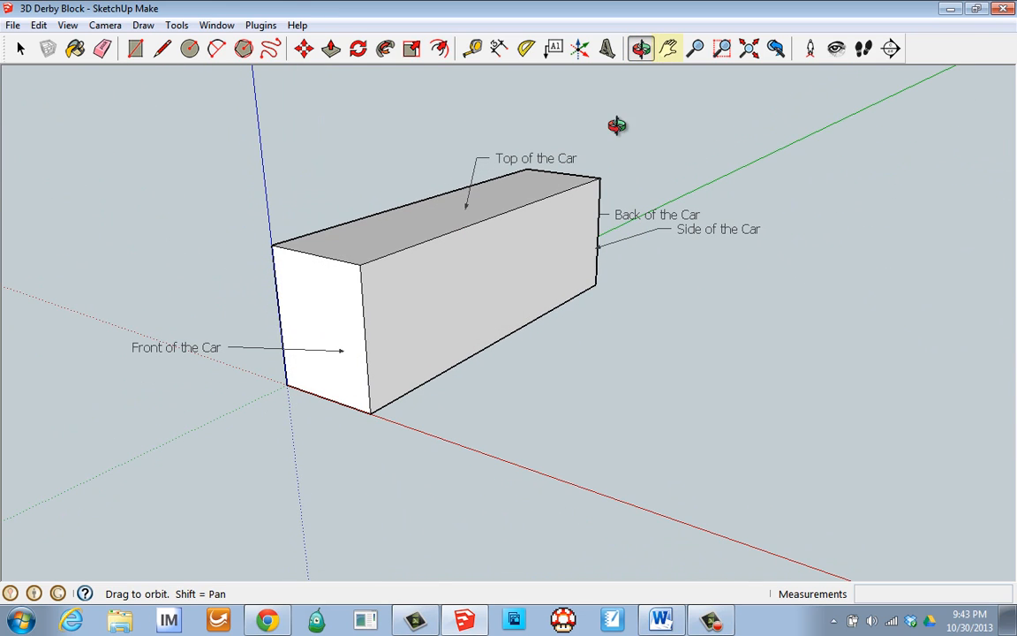
click(668, 50)
drag(453, 191, 585, 204)
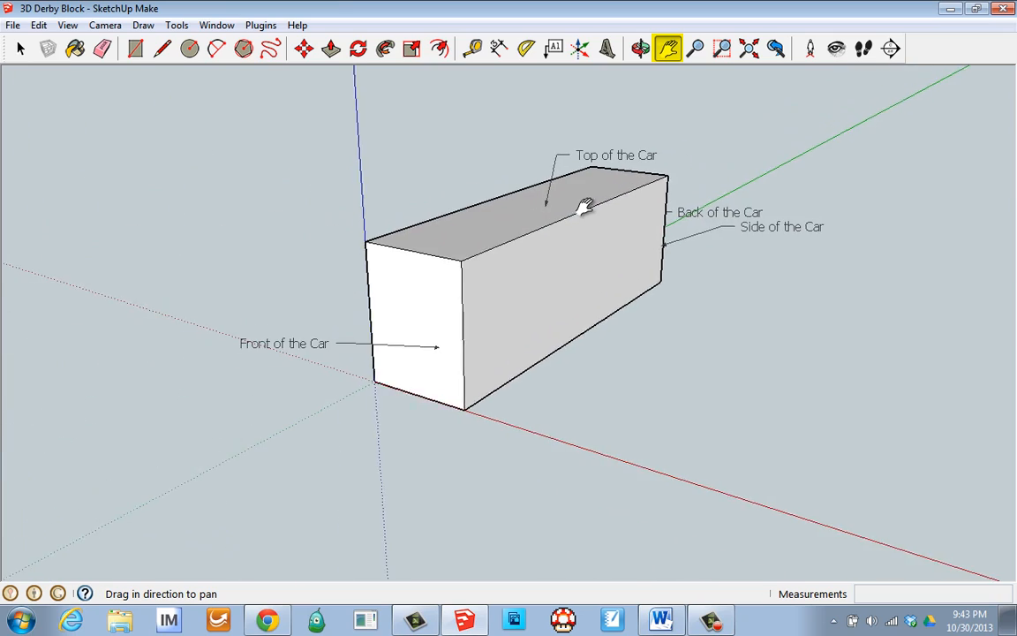
drag(495, 200, 452, 204)
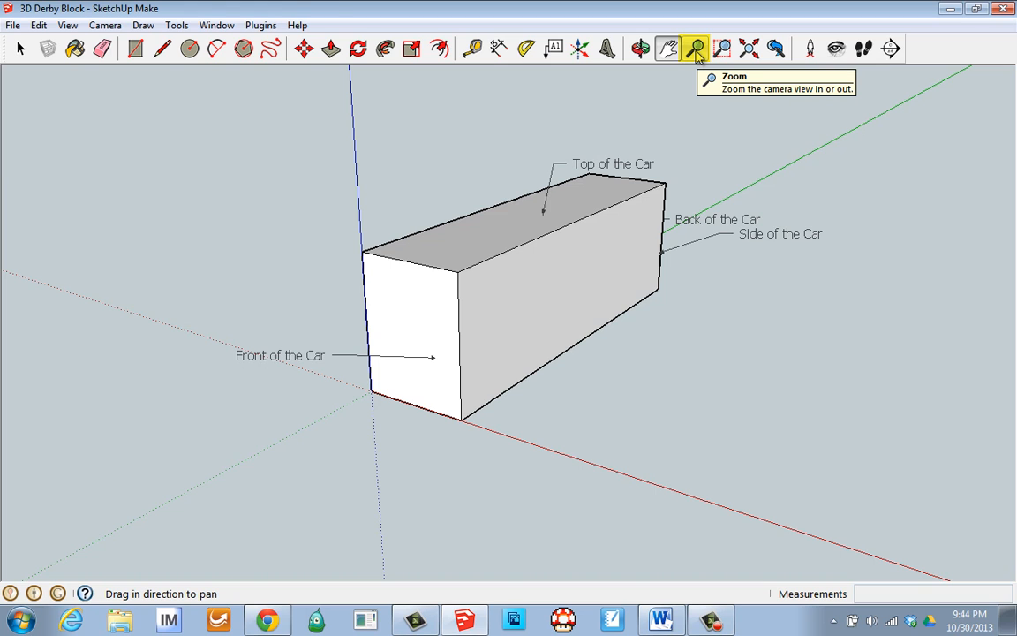
- Zoom in and out on the block, focusing on its lower front corner and its upper back corner
scroll(690, 142, up, 3)
scroll(690, 141, down, 2)
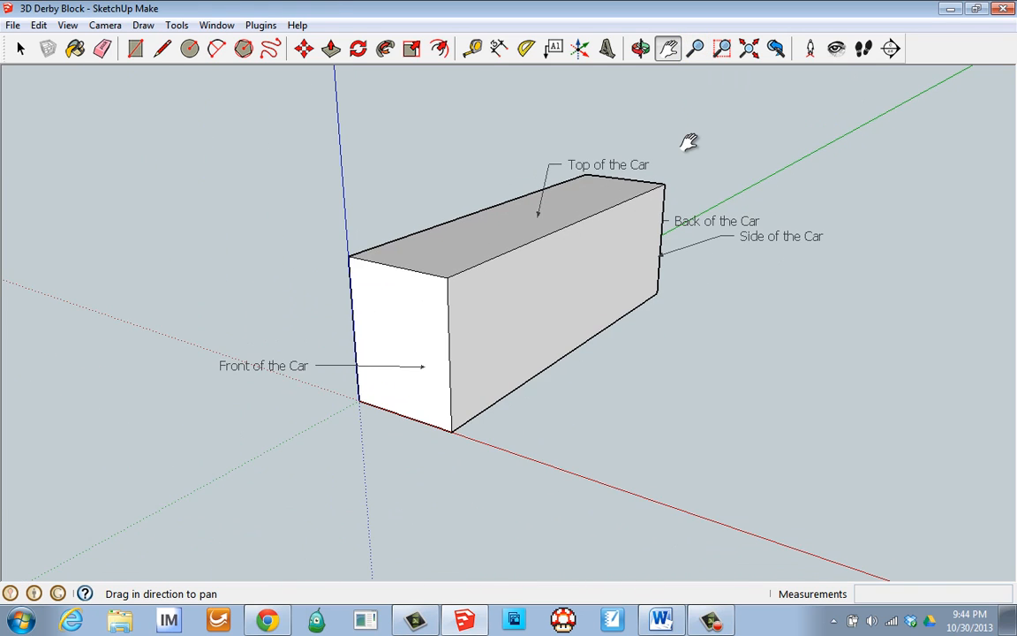
scroll(674, 296, down, 4)
scroll(673, 300, up, 5)
scroll(673, 300, down, 3)
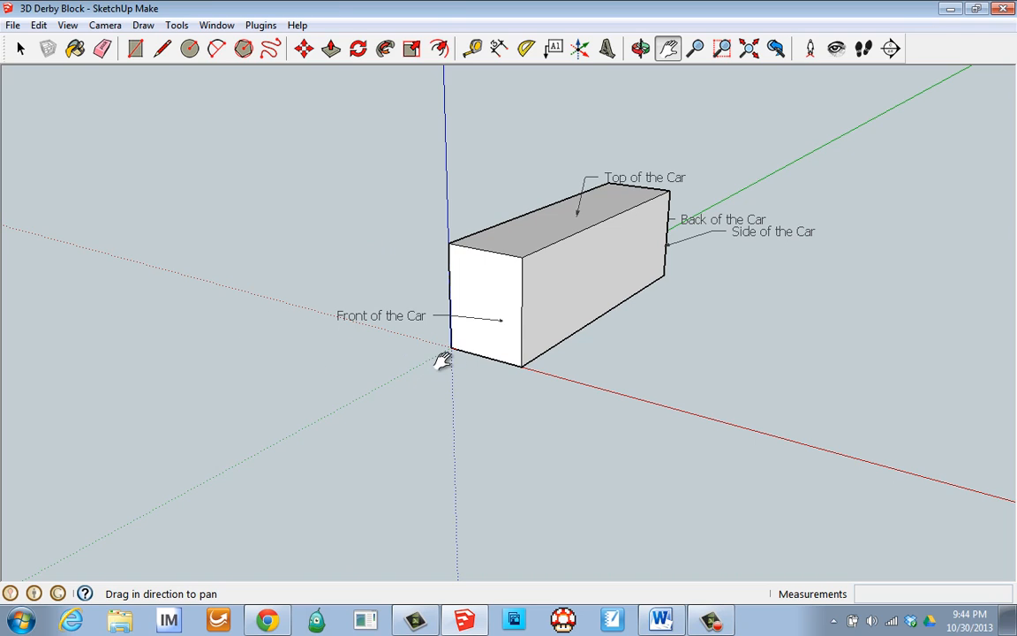
scroll(453, 344, up, 10)
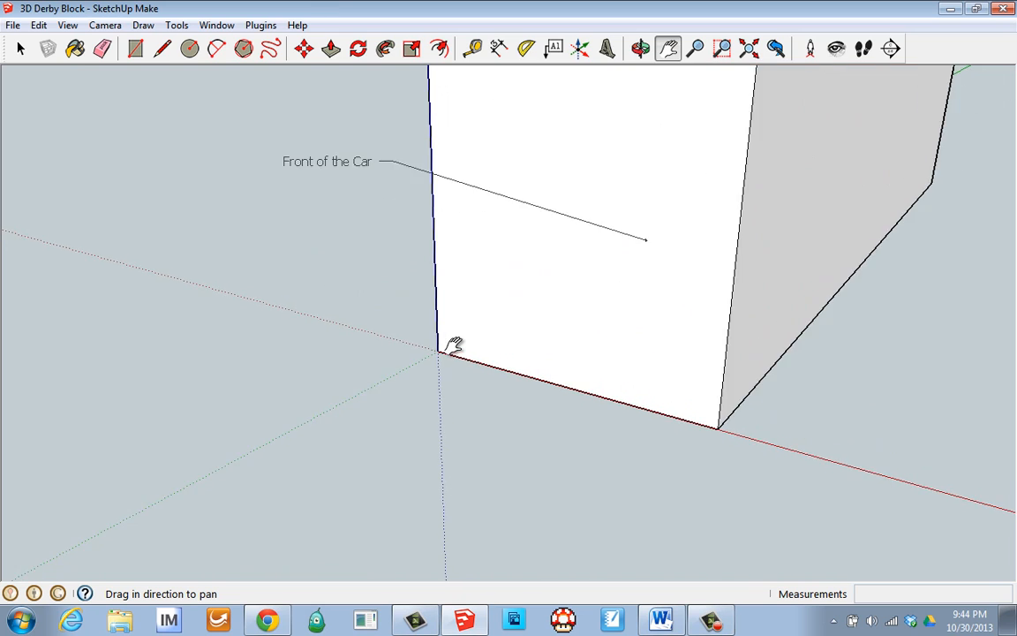
scroll(453, 341, down, 8)
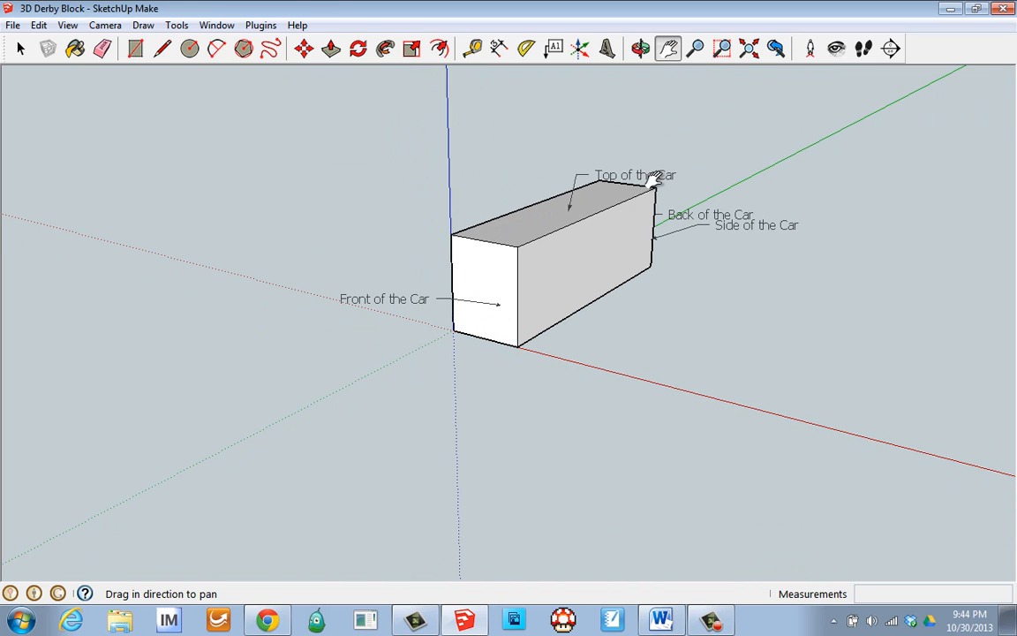
scroll(650, 189, up, 5)
scroll(650, 187, down, 6)
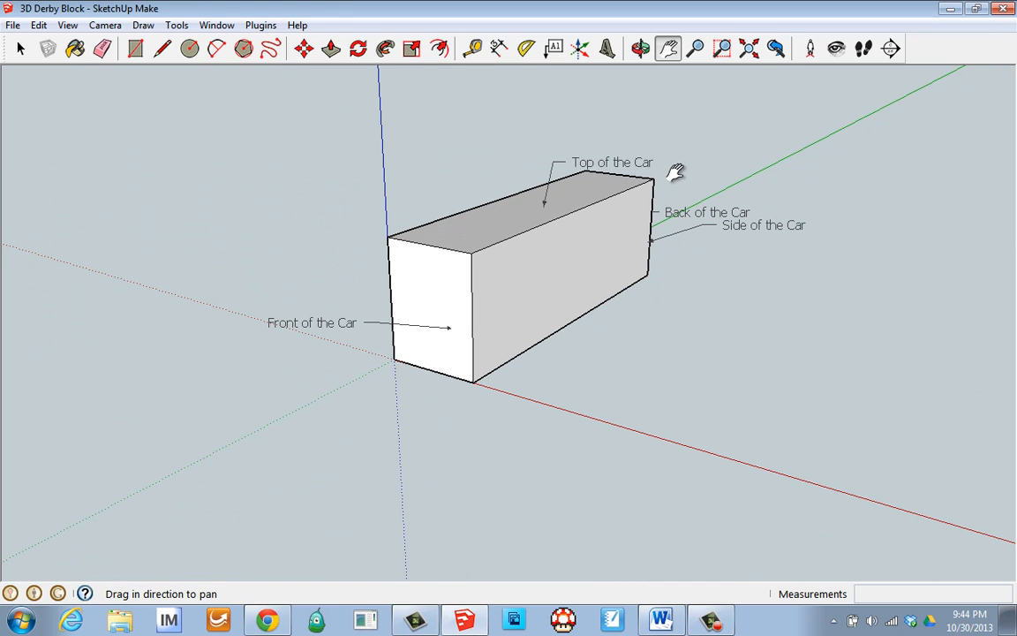
- Zoom to a small window on the block's top side edge and zoom back to the model's full extents
click(722, 49)
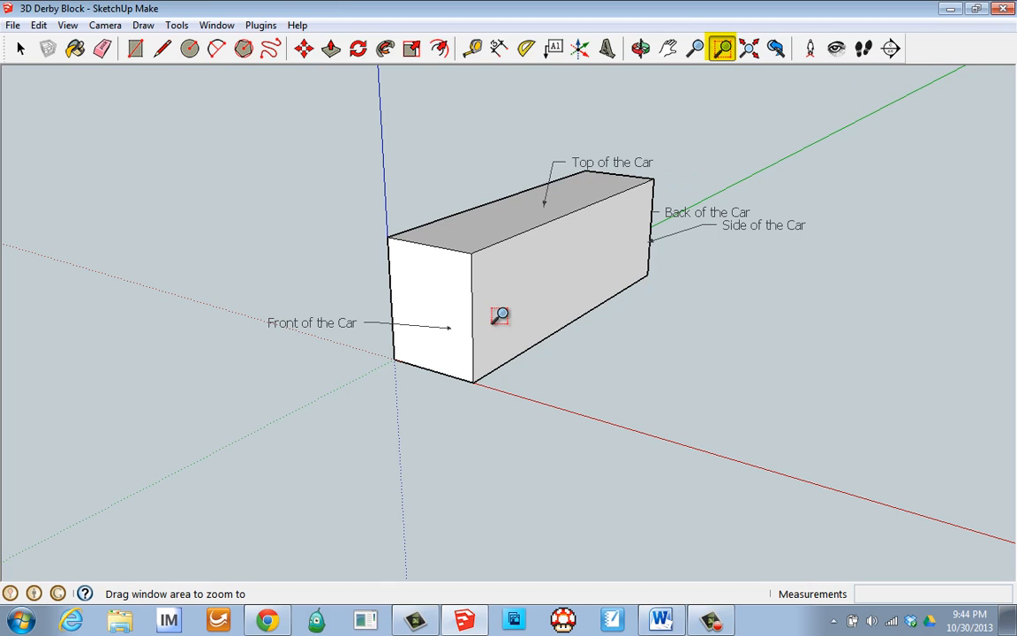
drag(577, 198, 612, 220)
key(l)
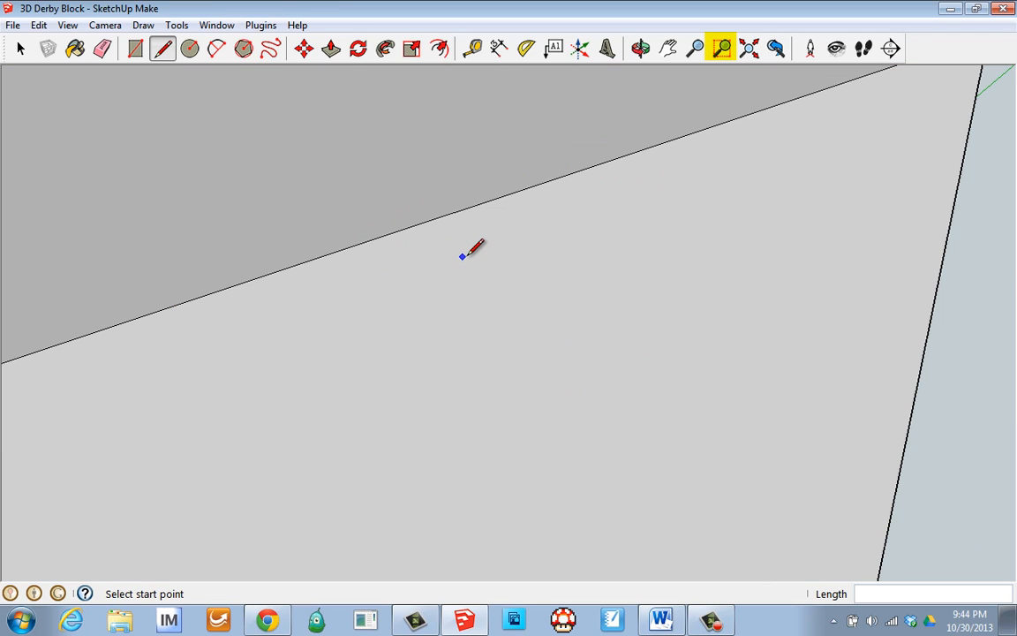
click(749, 49)
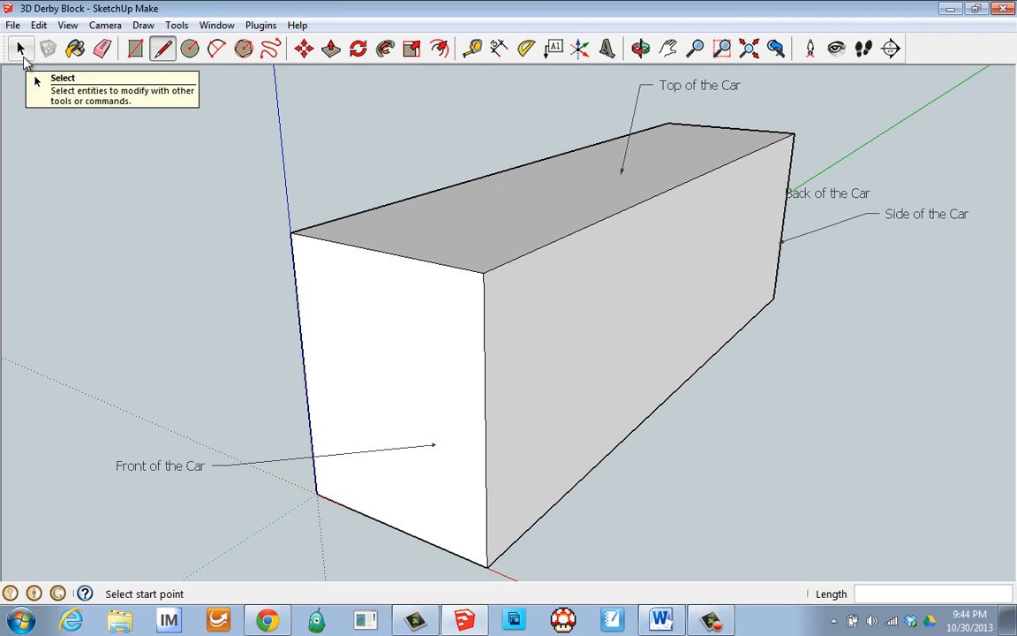
- Select the front, top and side faces of the block one at a time
click(21, 50)
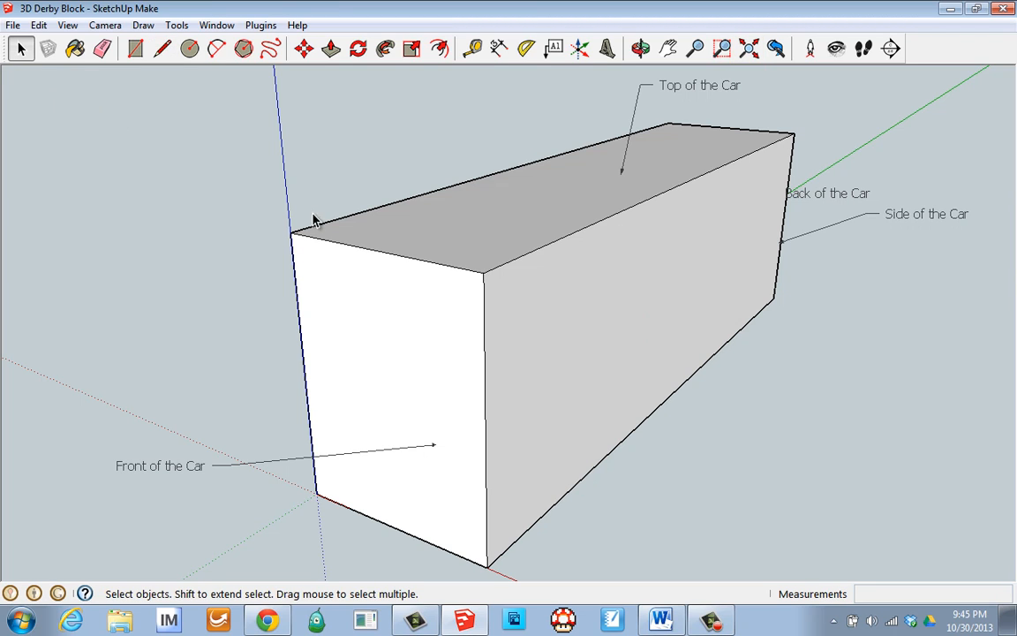
click(379, 358)
click(442, 260)
click(557, 316)
click(418, 329)
click(474, 227)
click(554, 323)
- Select individual edges around the block's near upper front corner one after another, including the front top edge and the vertical edge
scroll(409, 267, up, 3)
click(408, 260)
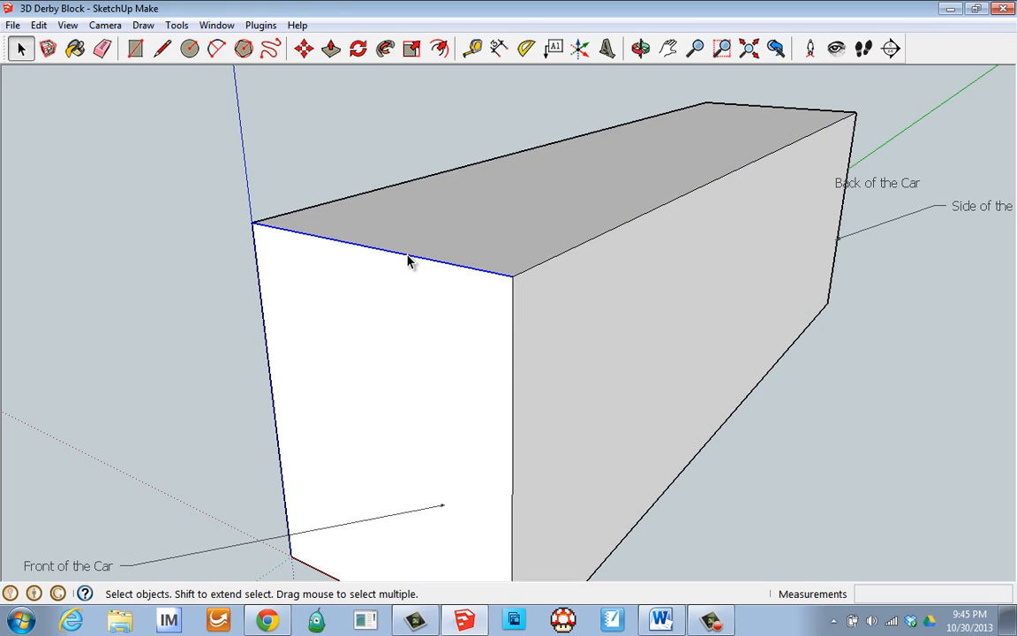
click(512, 321)
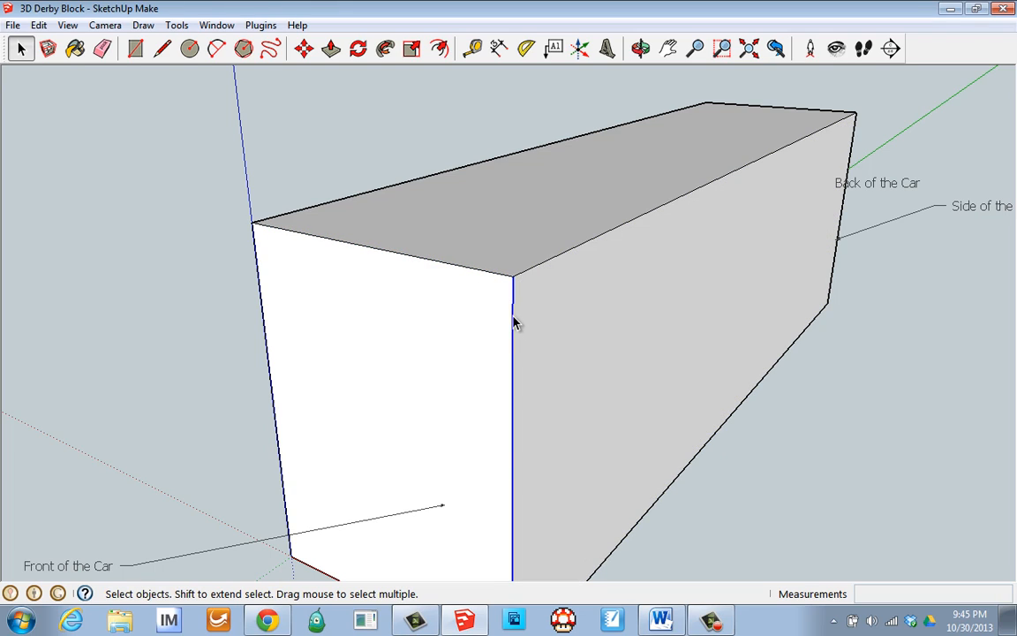
click(536, 275)
- Build a multiple selection from the block's upper and vertical front edges, toggle the front face in and out of it, and clear the selection
click(451, 268)
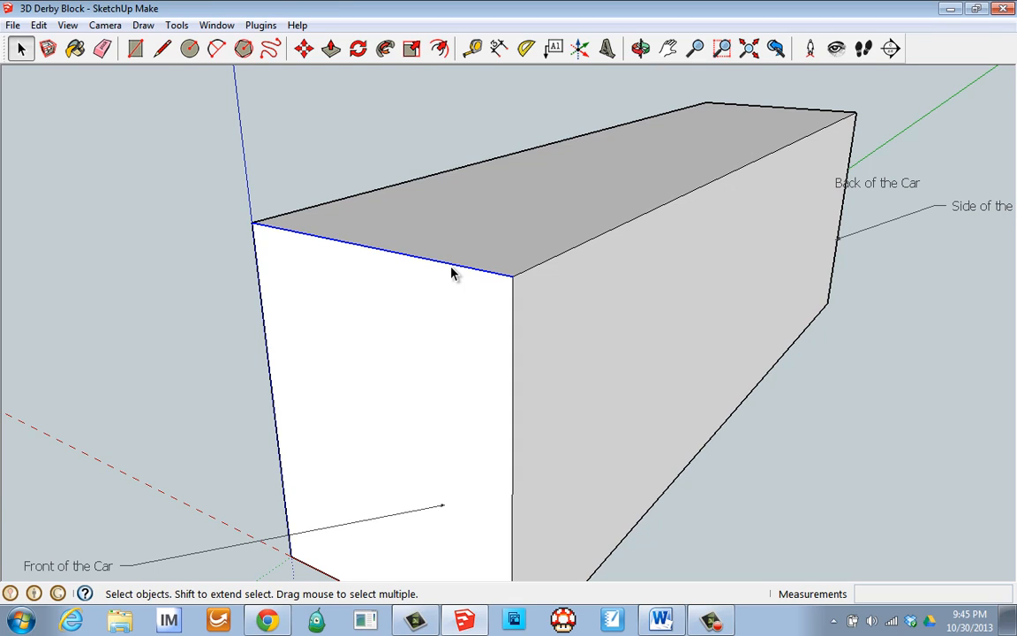
shift+click(541, 272)
shift+click(512, 349)
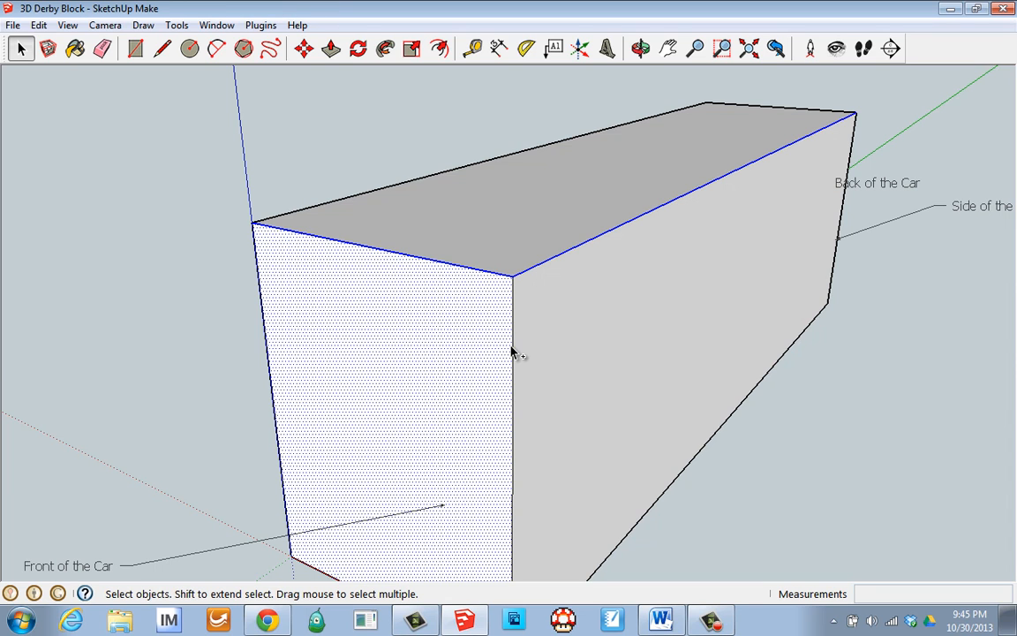
shift+click(513, 352)
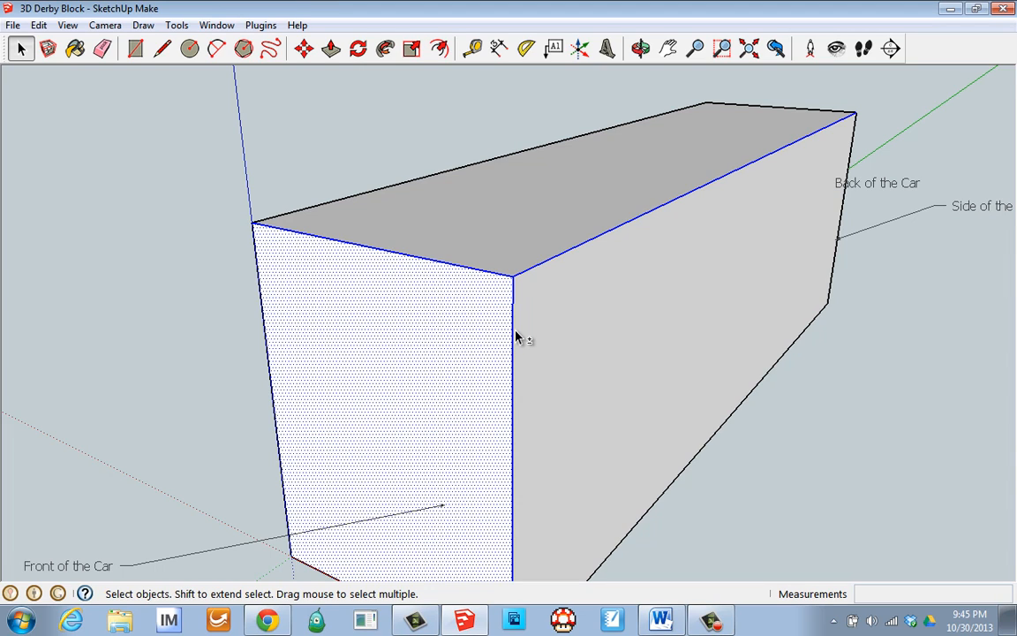
shift+click(422, 344)
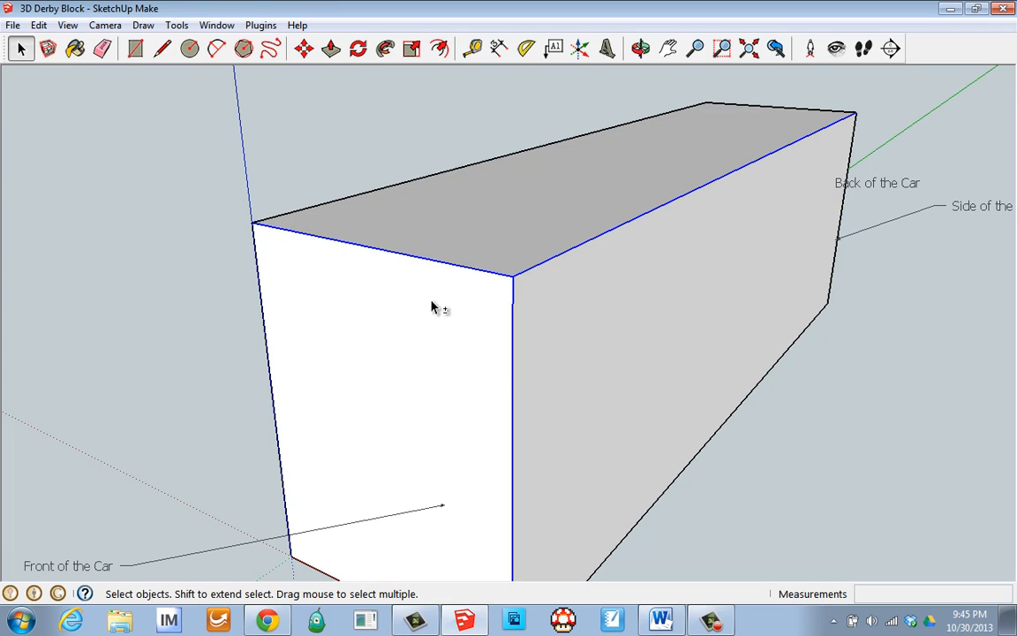
shift+click(399, 188)
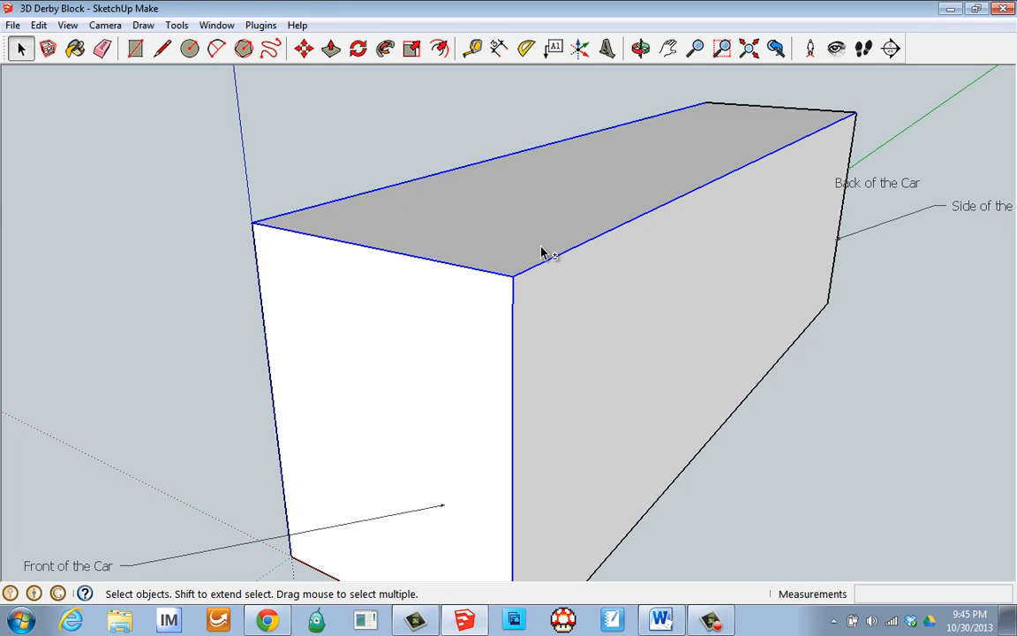
shift+click(430, 355)
shift+click(430, 355)
click(193, 195)
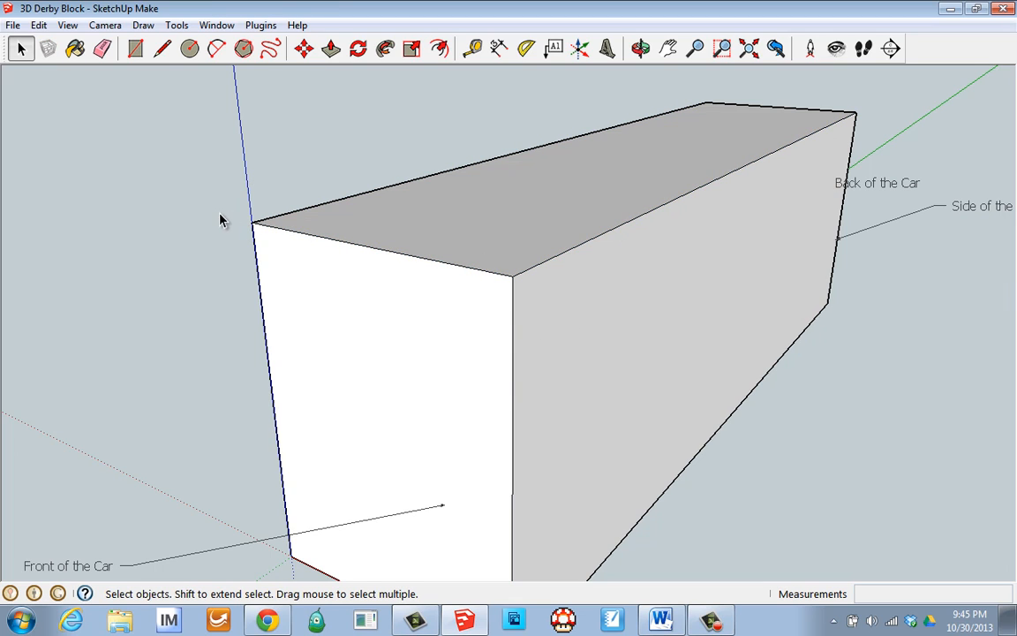
- Try the Eraser on the block's front and far top edges and across several items at once, undoing each erasure
click(102, 50)
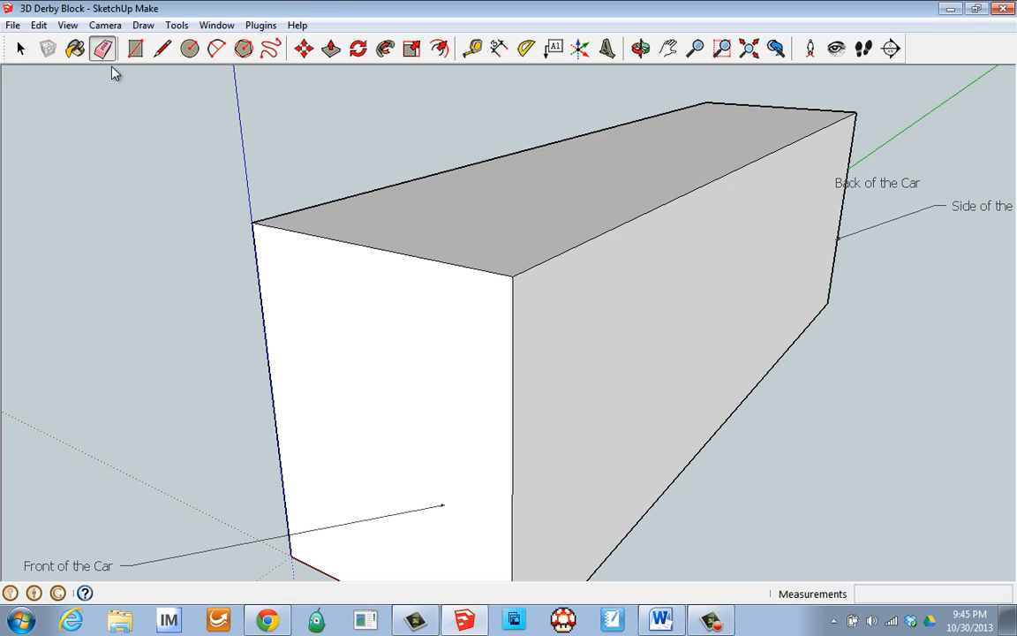
click(303, 233)
click(299, 212)
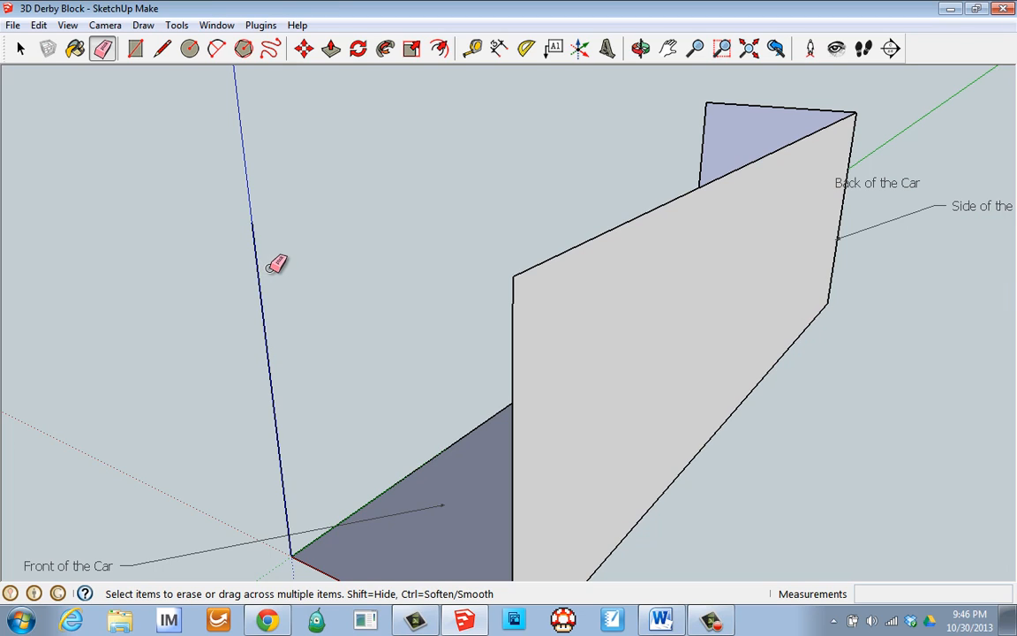
key(ctrl+z)
key(ctrl+z)
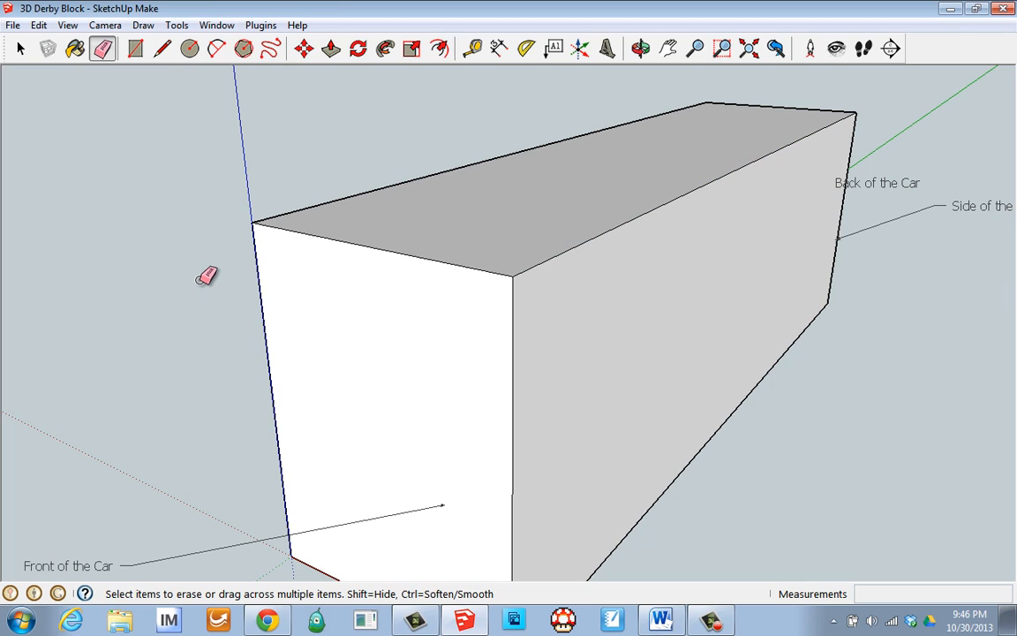
mouse_move(200, 274)
mouse_down()
mouse_move(281, 275)
mouse_move(343, 231)
mouse_move(340, 199)
mouse_move(532, 202)
mouse_move(717, 102)
mouse_move(756, 101)
mouse_move(656, 134)
mouse_move(333, 295)
mouse_move(256, 536)
mouse_move(317, 561)
mouse_move(295, 555)
mouse_move(192, 364)
mouse_move(188, 215)
mouse_up()
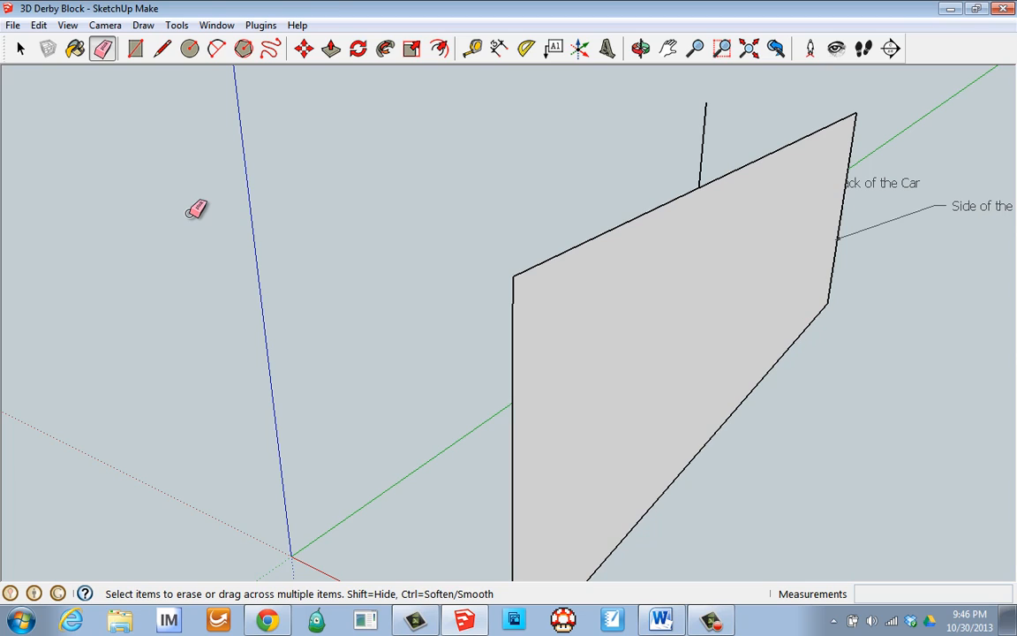
key(ctrl+z)
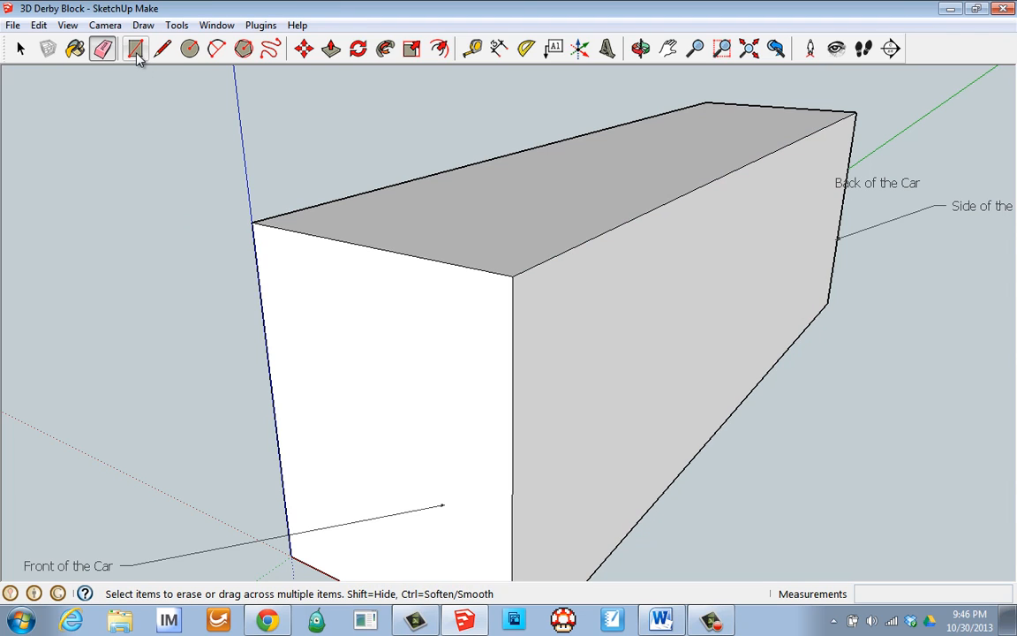
- Draw a rectangle of about 16.3 by 15.1 mm from the block's far upper front corner and undo it
click(136, 53)
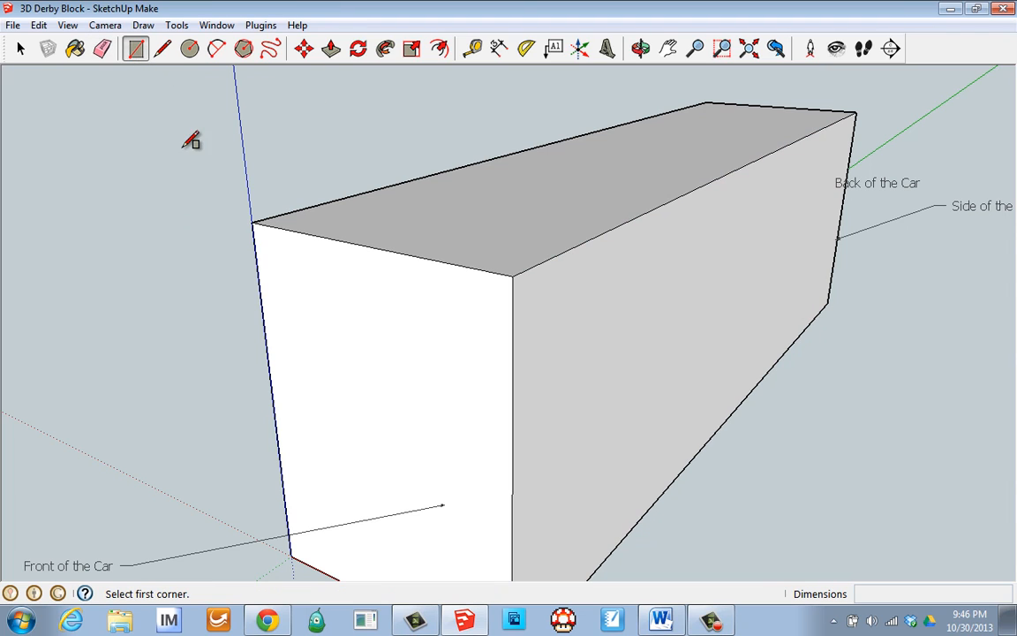
click(254, 222)
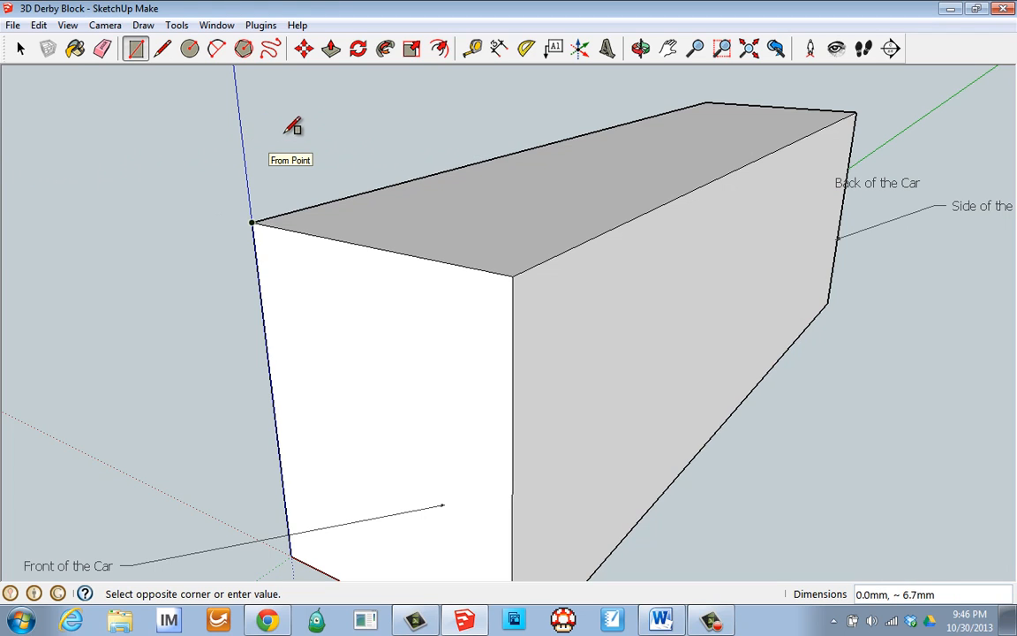
click(246, 292)
key(ctrl+z)
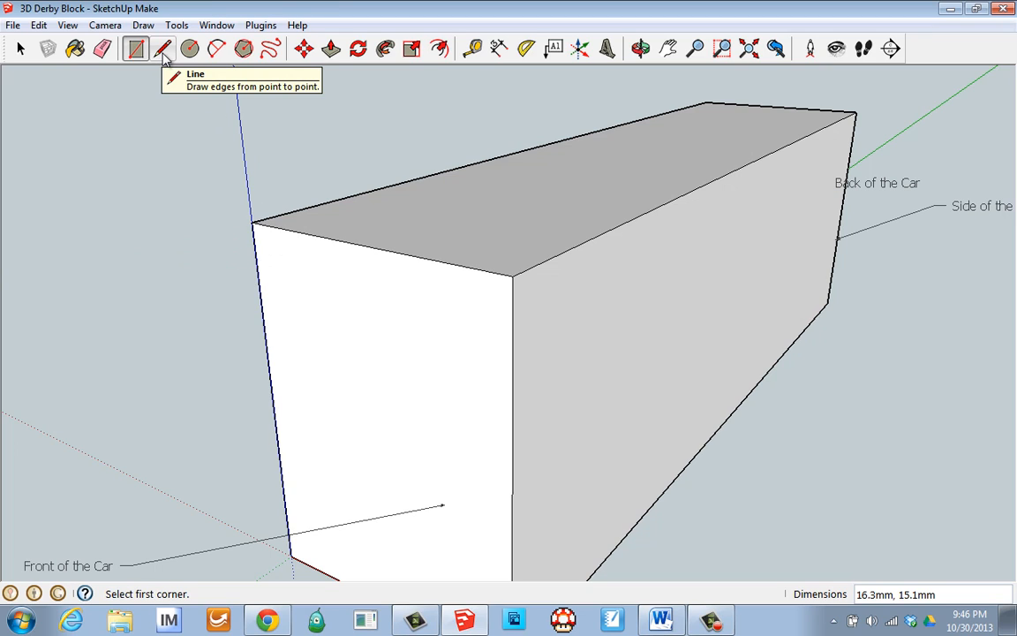
- Draw an arc with a bulge of about 6.7 mm on the side face, from the vertical front edge to the upper side edge
click(218, 51)
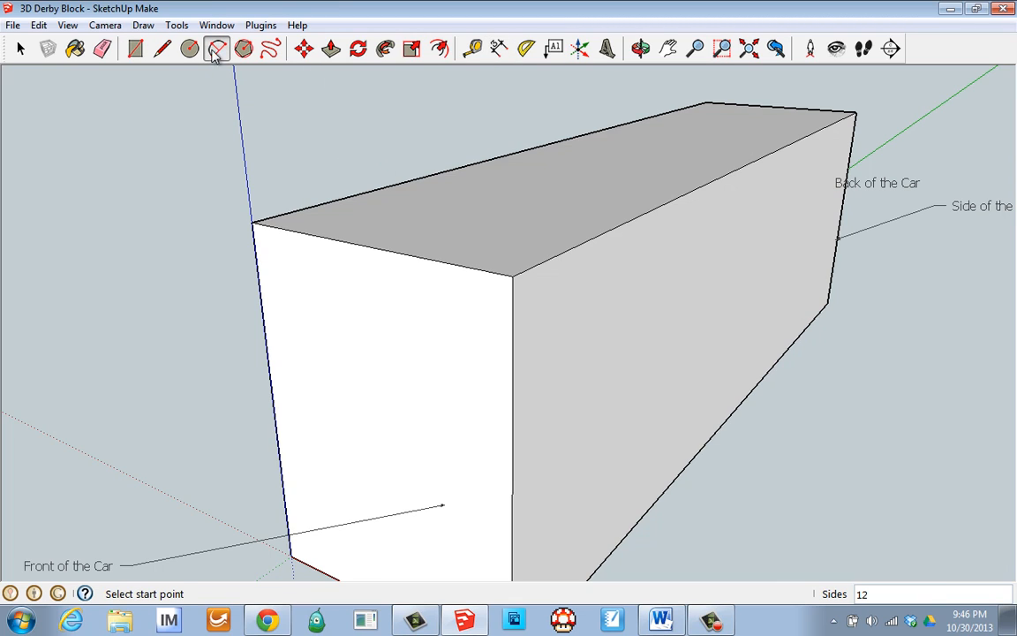
click(513, 490)
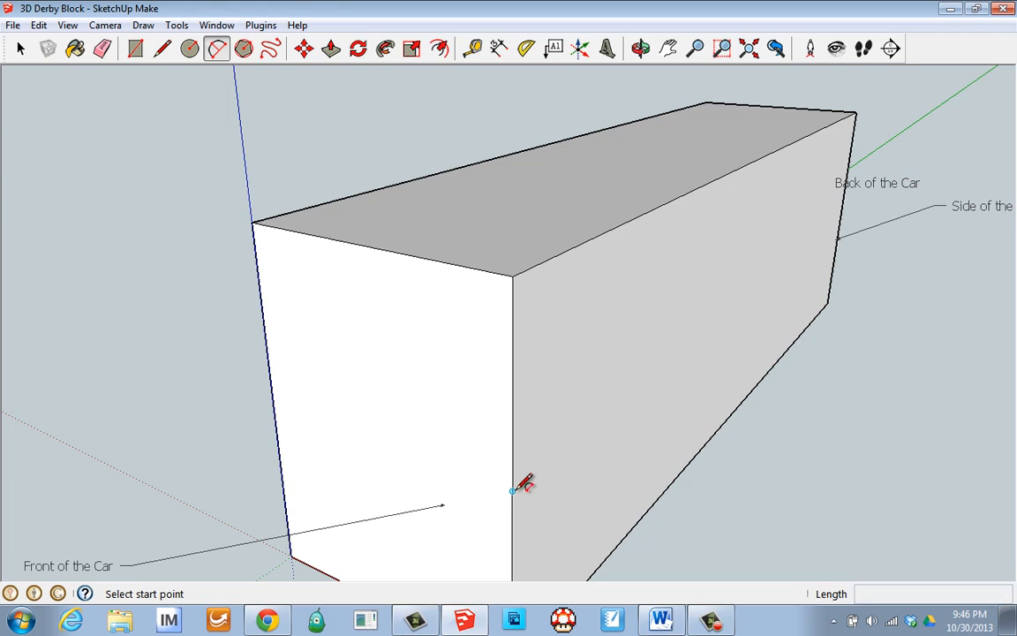
click(636, 216)
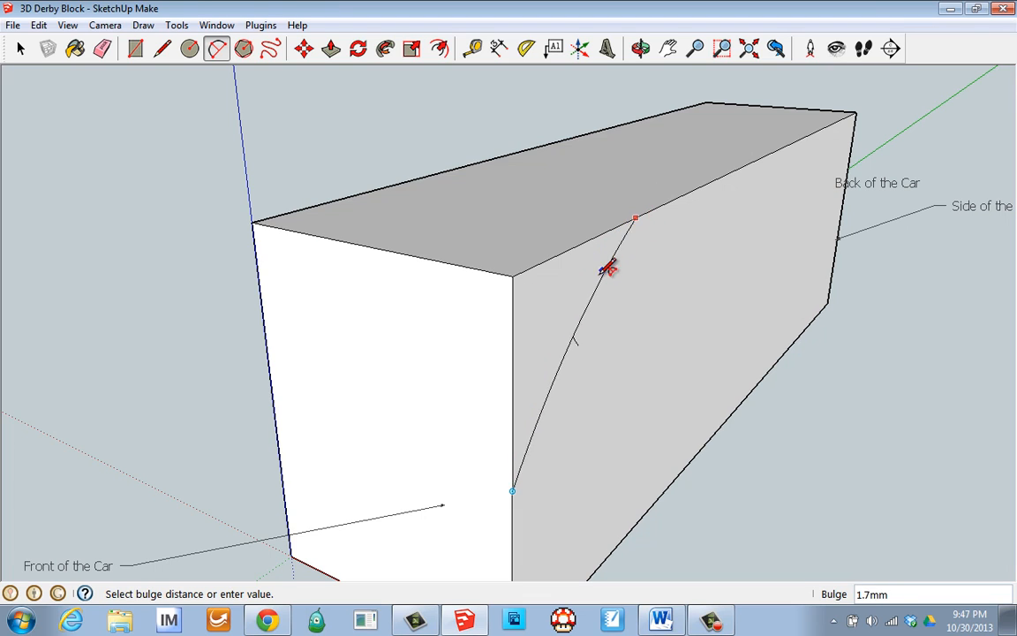
click(554, 316)
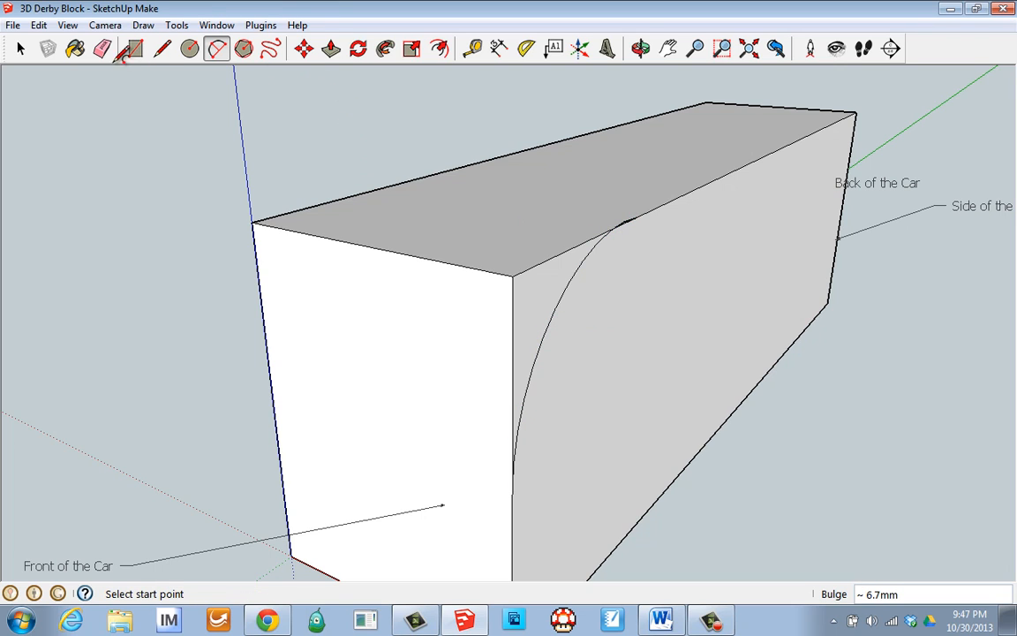
- Erase the block's near upper front corner outside the arc, and undo both the erasure and the arc
click(103, 50)
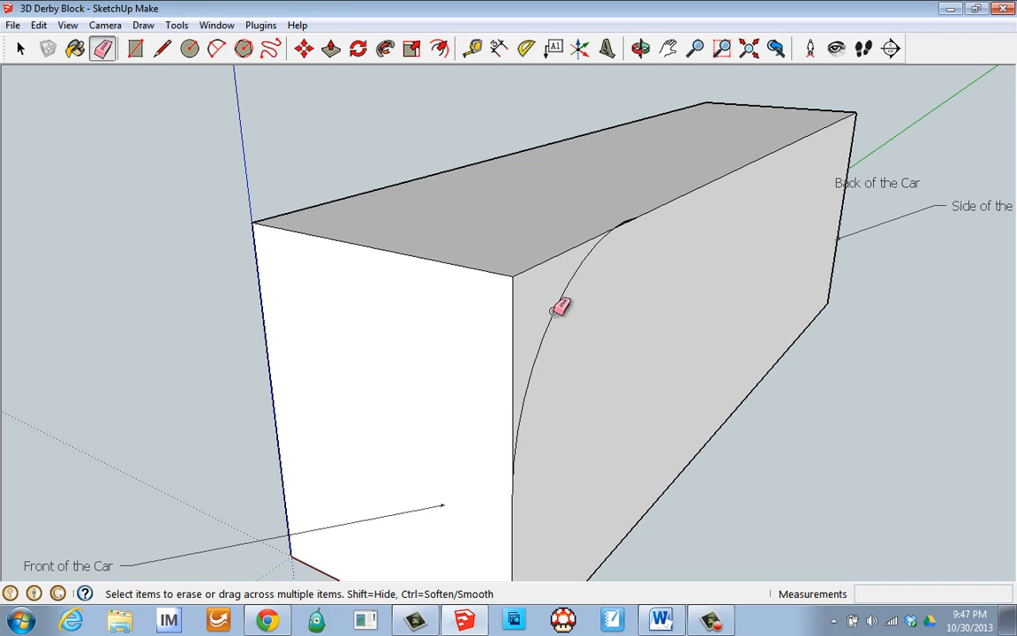
click(507, 275)
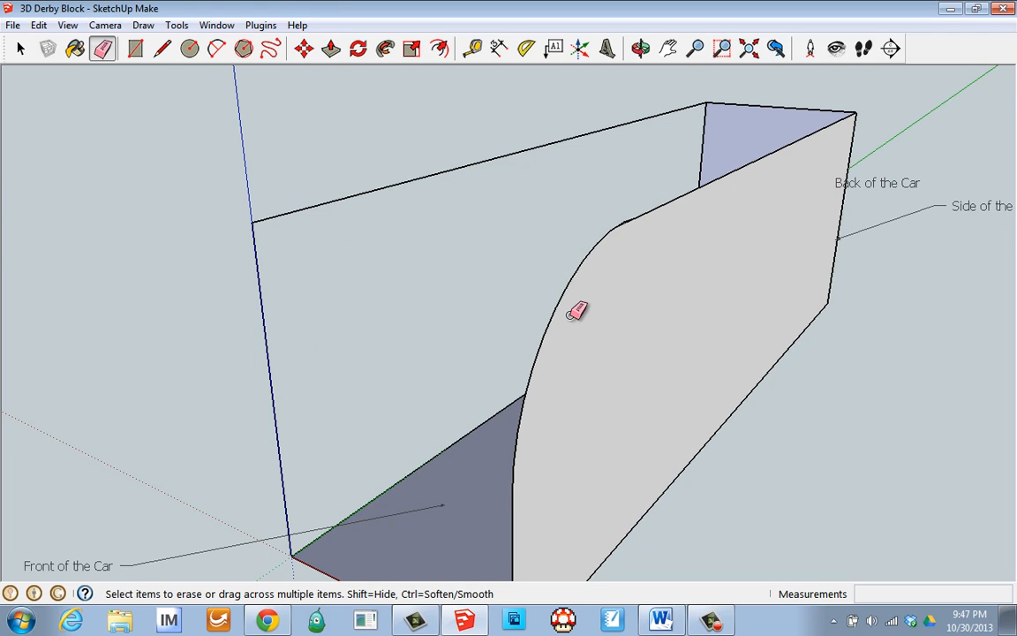
key(ctrl+z)
key(ctrl+z)
- Try moving the block's front top edge with the Move tool and cancel the move
middle_drag(576, 310, 533, 146)
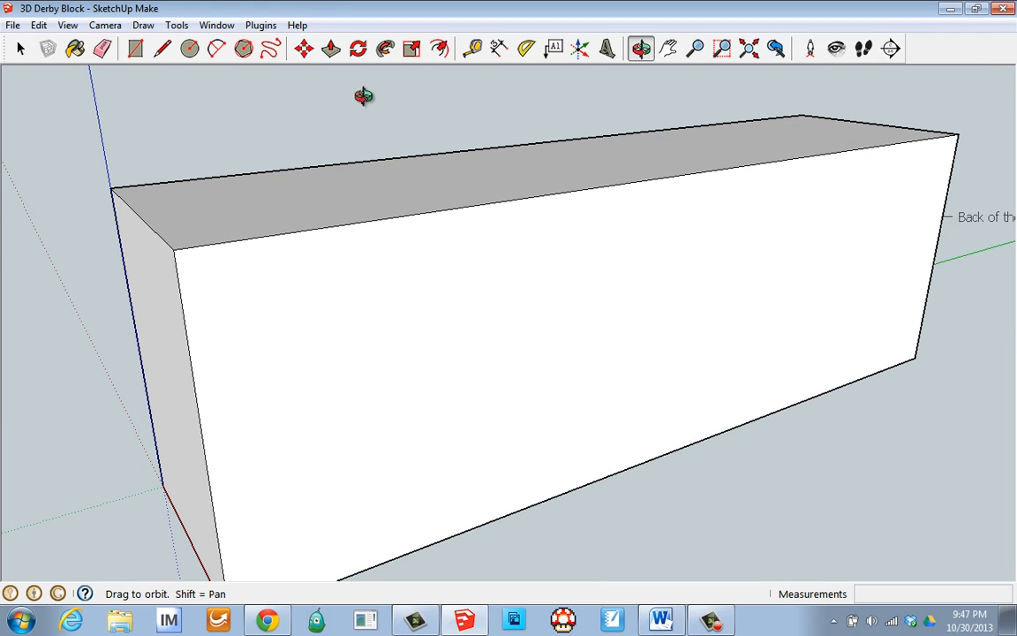
click(304, 50)
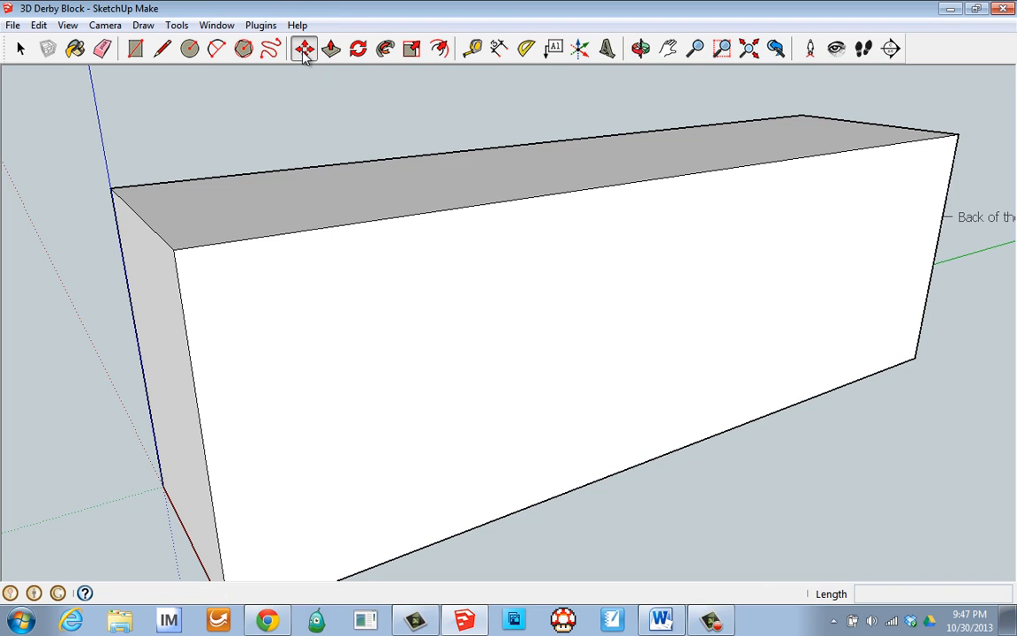
click(142, 220)
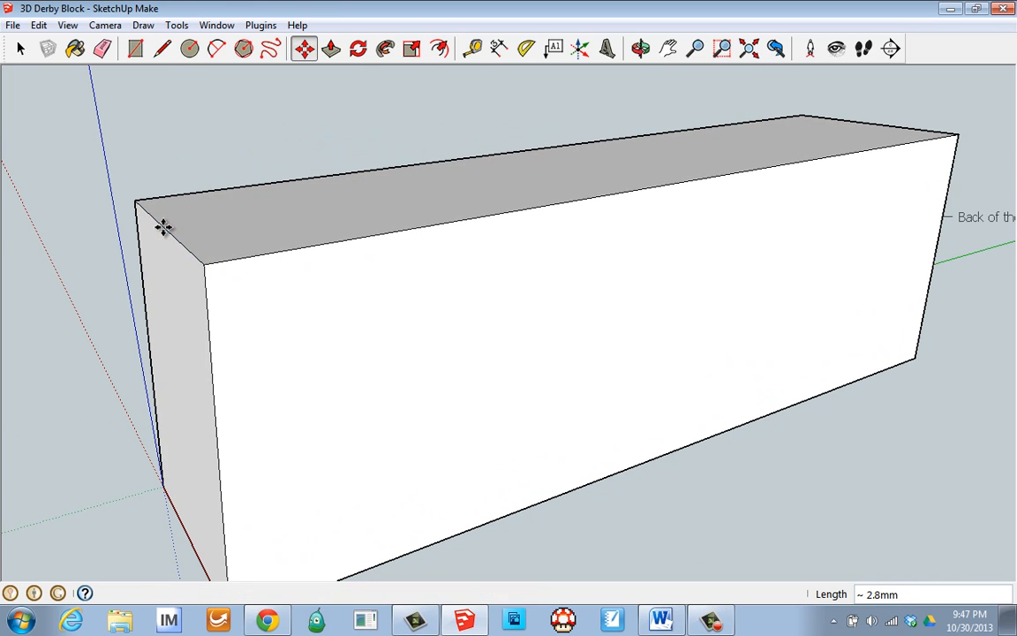
key(Escape)
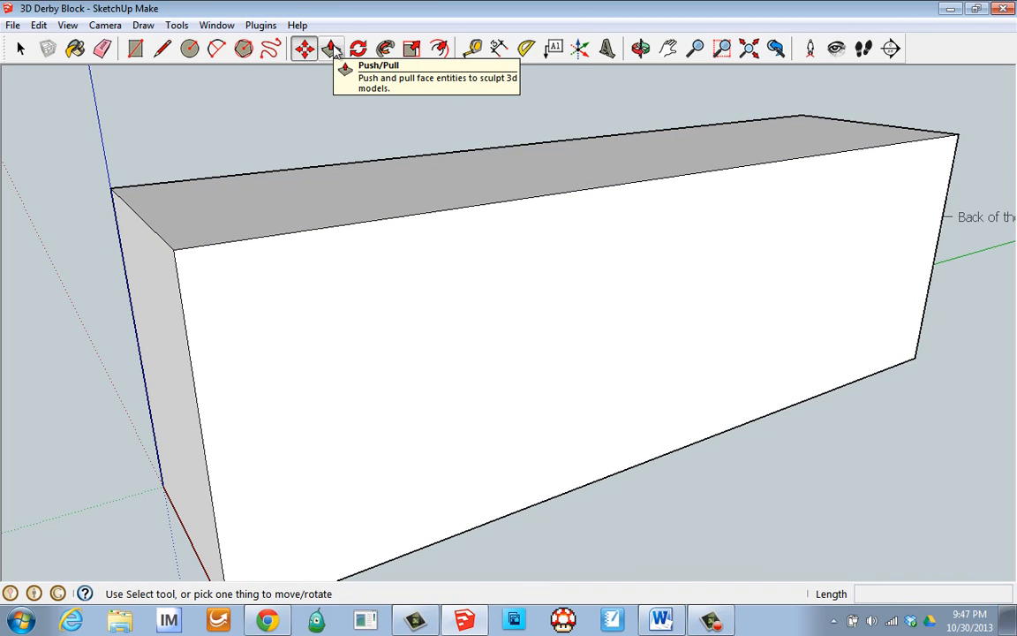
- Push/Pull the block's long side face slightly, and pull its top face up by about 3.3 mm
click(331, 49)
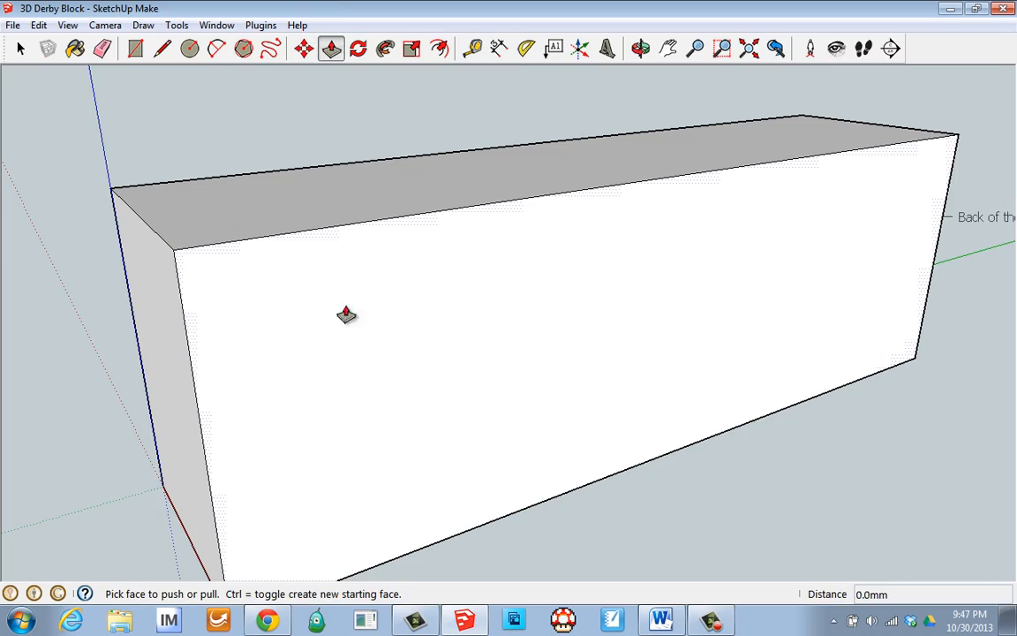
click(359, 357)
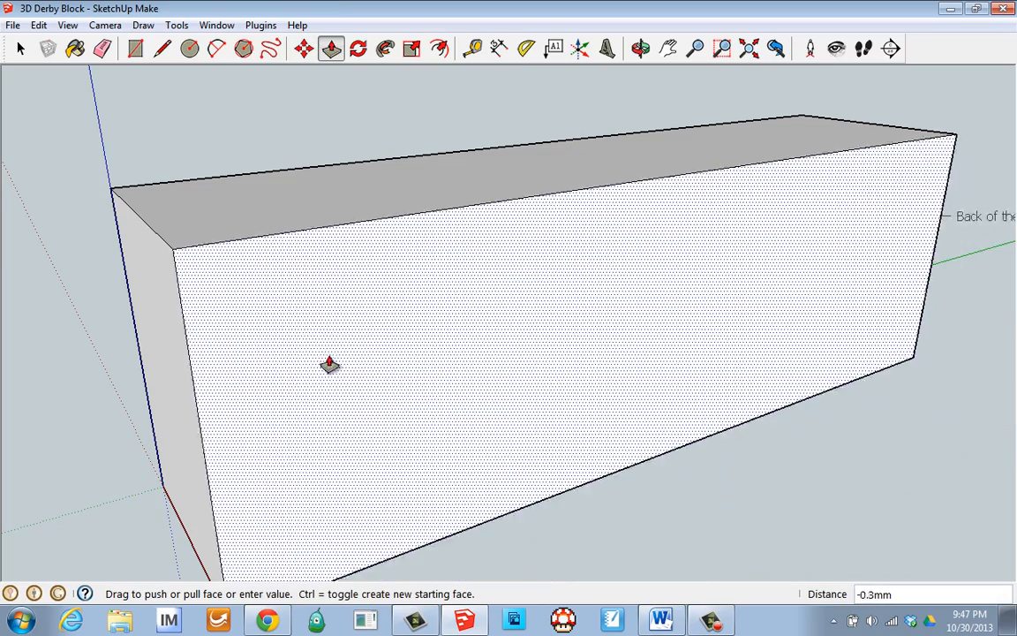
click(336, 348)
click(308, 238)
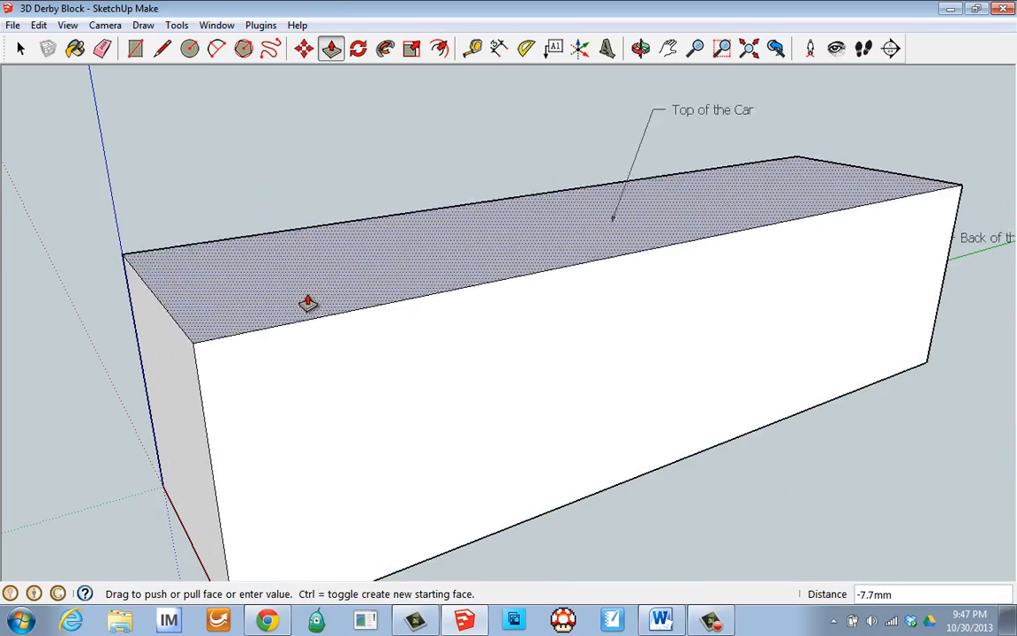
click(289, 185)
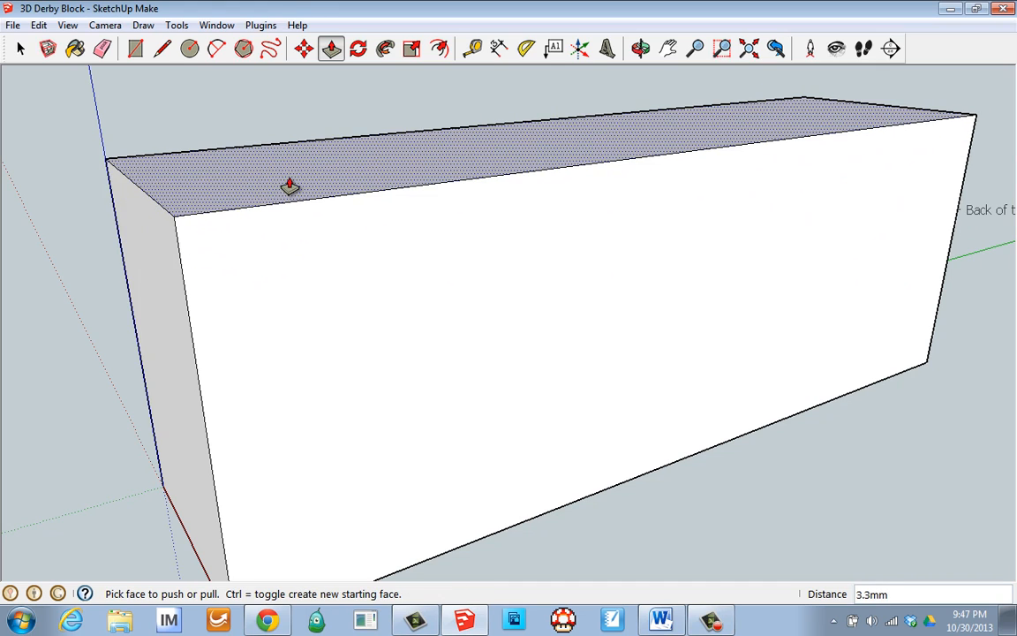
- Draw a circle with a radius of about 5.5 mm on the side face near the front end
click(189, 49)
click(313, 312)
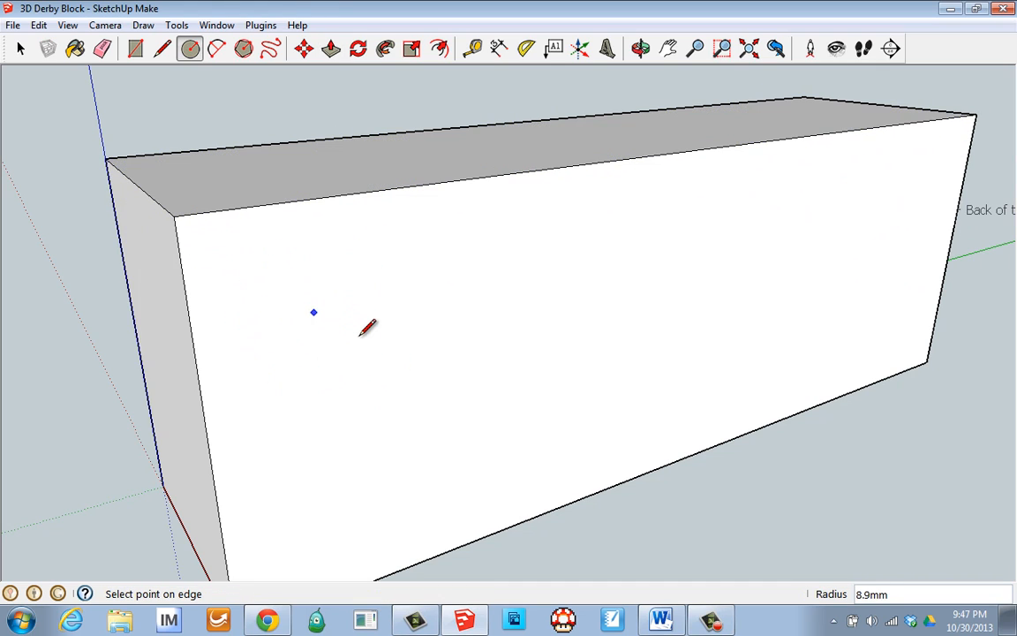
click(370, 300)
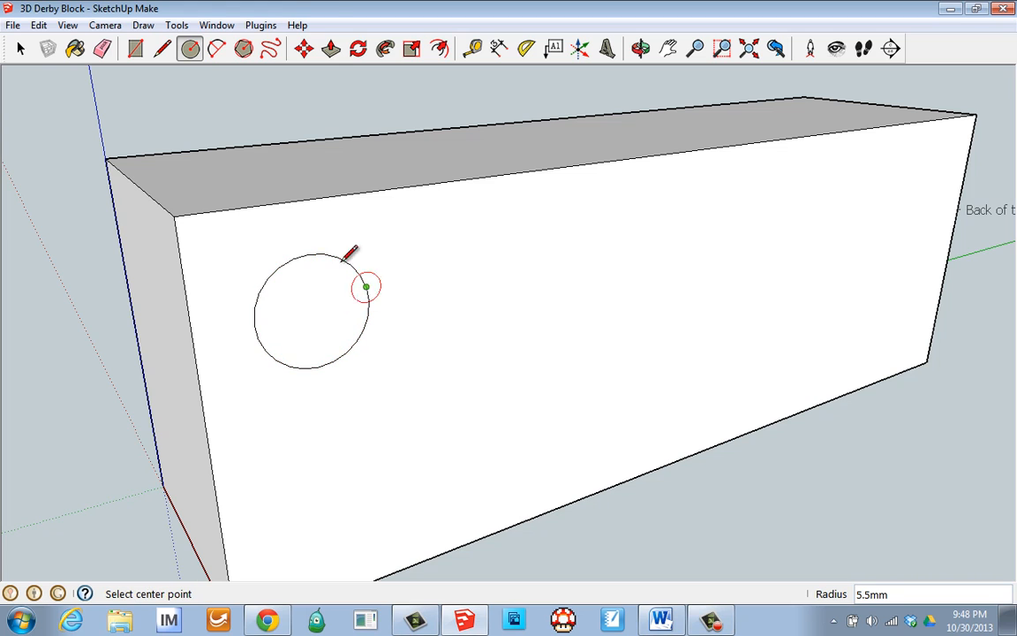
- Push the circle about 6.3 mm into the block, and undo back to the original plain block
click(332, 48)
click(322, 324)
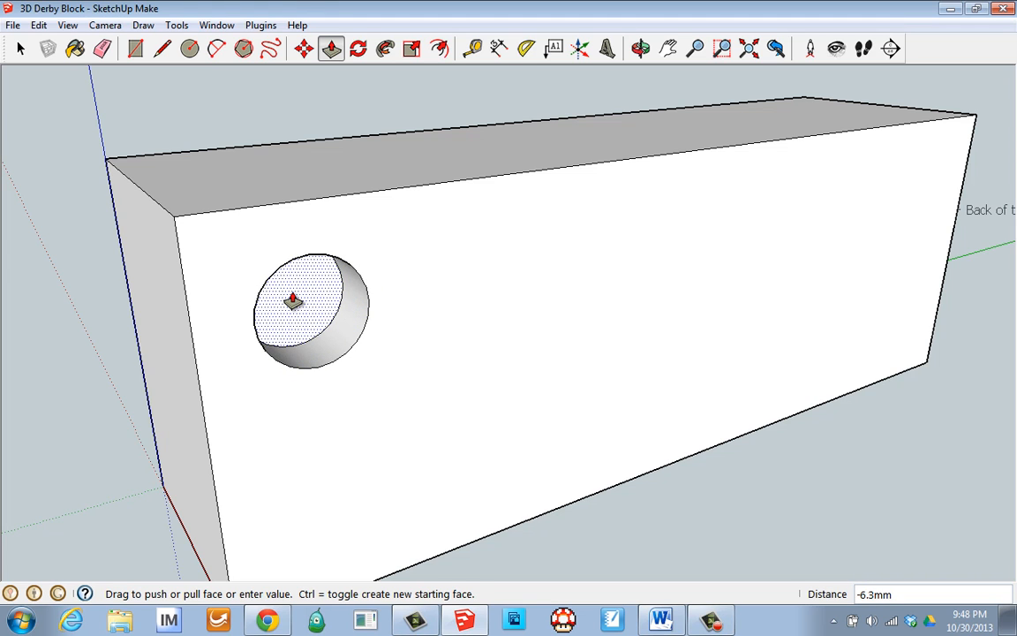
click(293, 301)
key(ctrl+z)
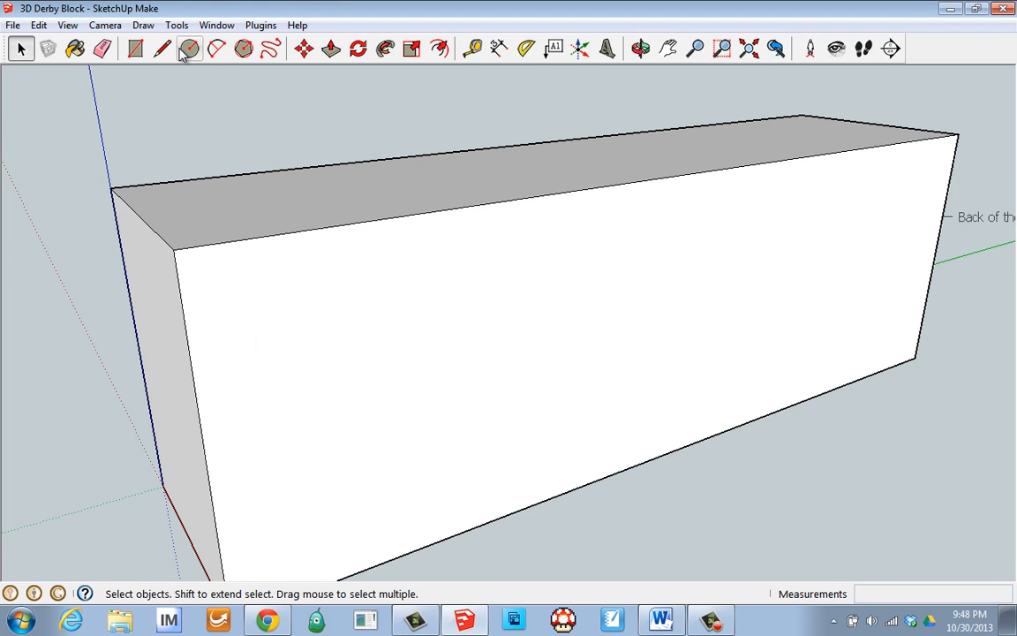
- Draw an upright rectangle of about 14.6 by 9 mm on the side face near the front end
click(135, 48)
click(254, 303)
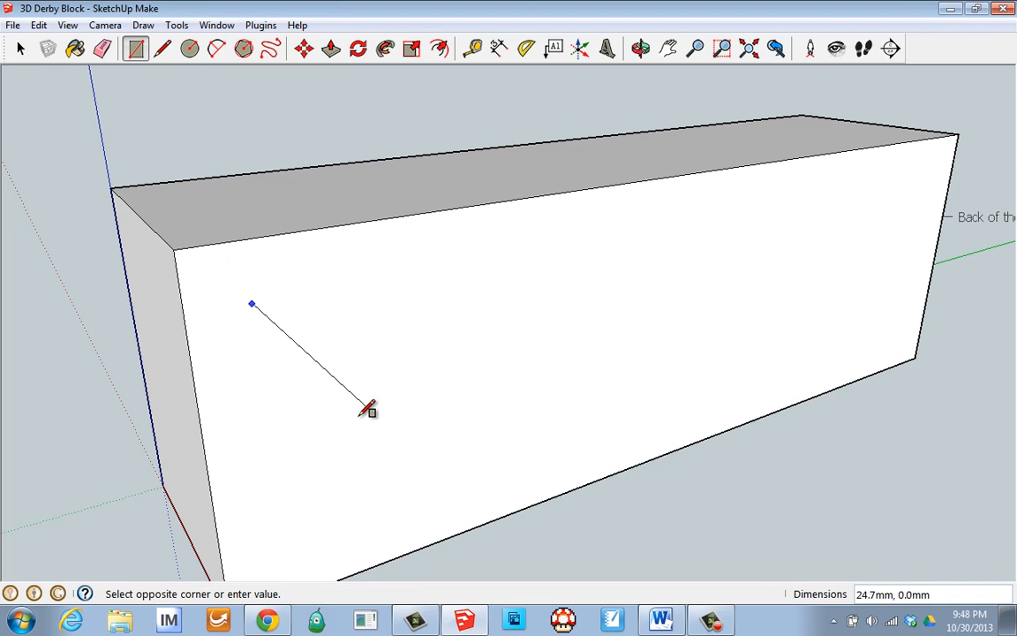
click(358, 424)
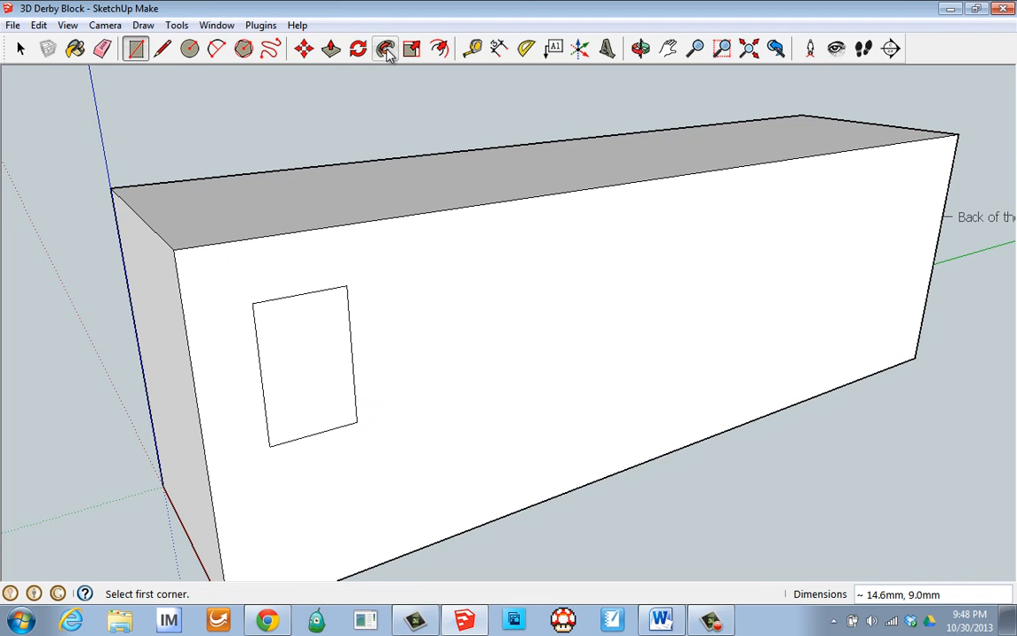
- Offset the rectangle's outline inward, and undo both the offset and the rectangle
click(440, 49)
click(315, 349)
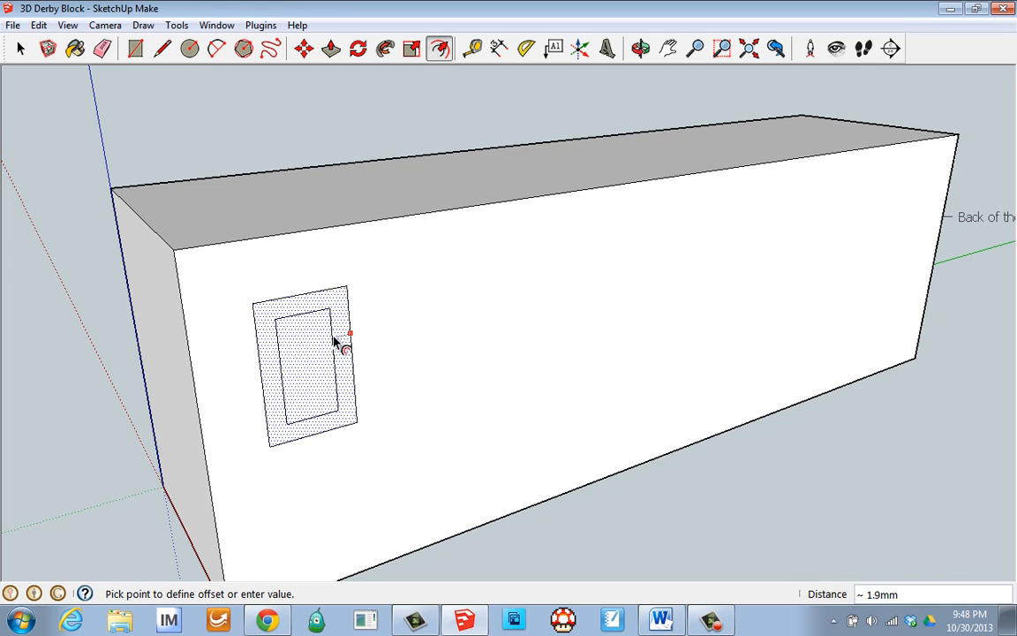
click(336, 343)
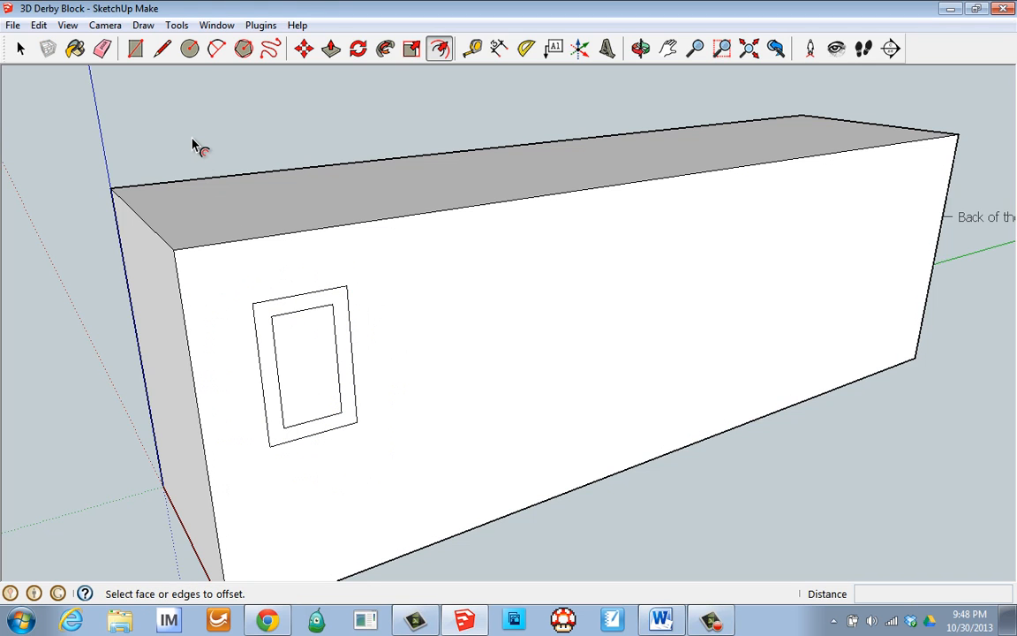
key(ctrl+z)
key(ctrl+z)
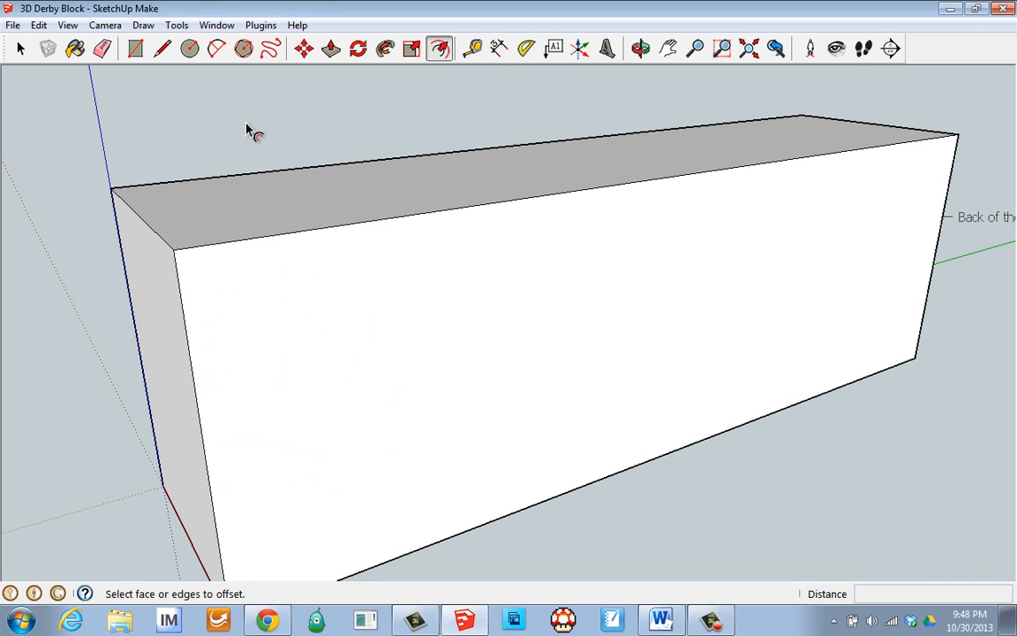
- Measure the length of the block's front top edge from corner to corner with the Tape Measure
click(472, 50)
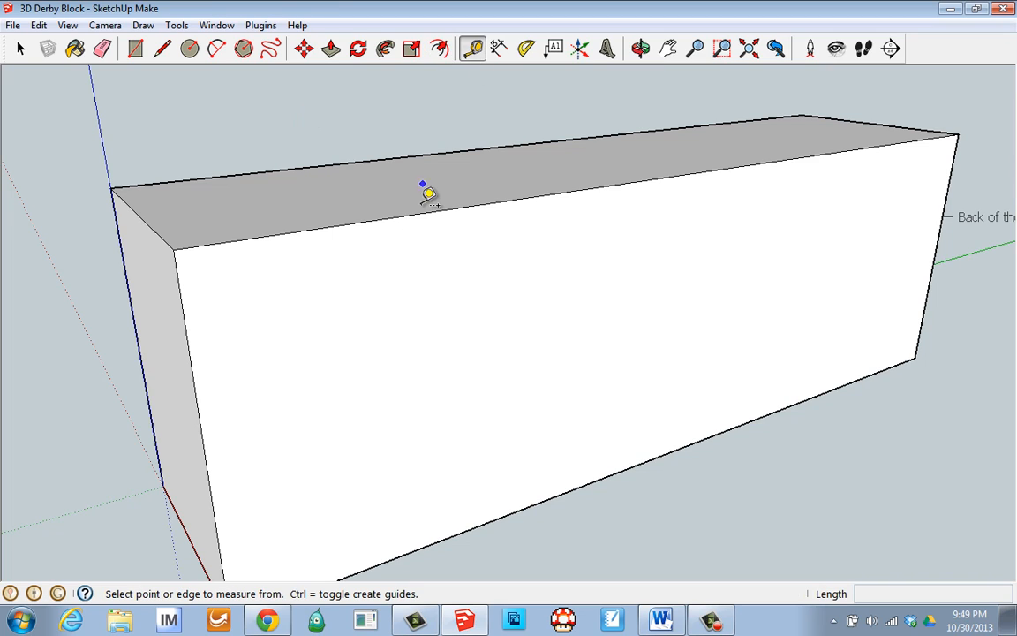
click(113, 188)
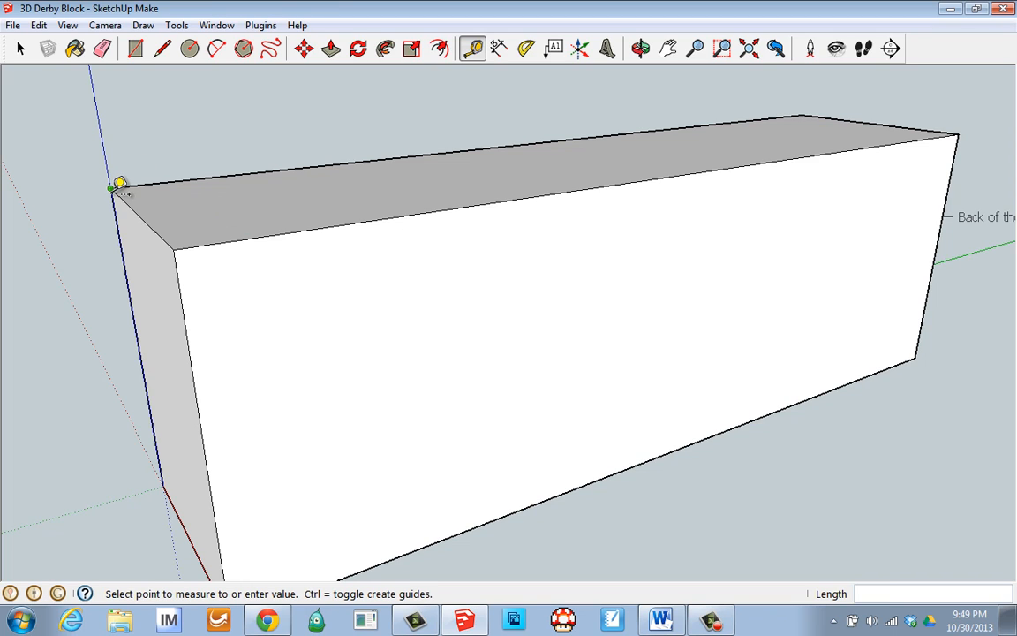
click(176, 246)
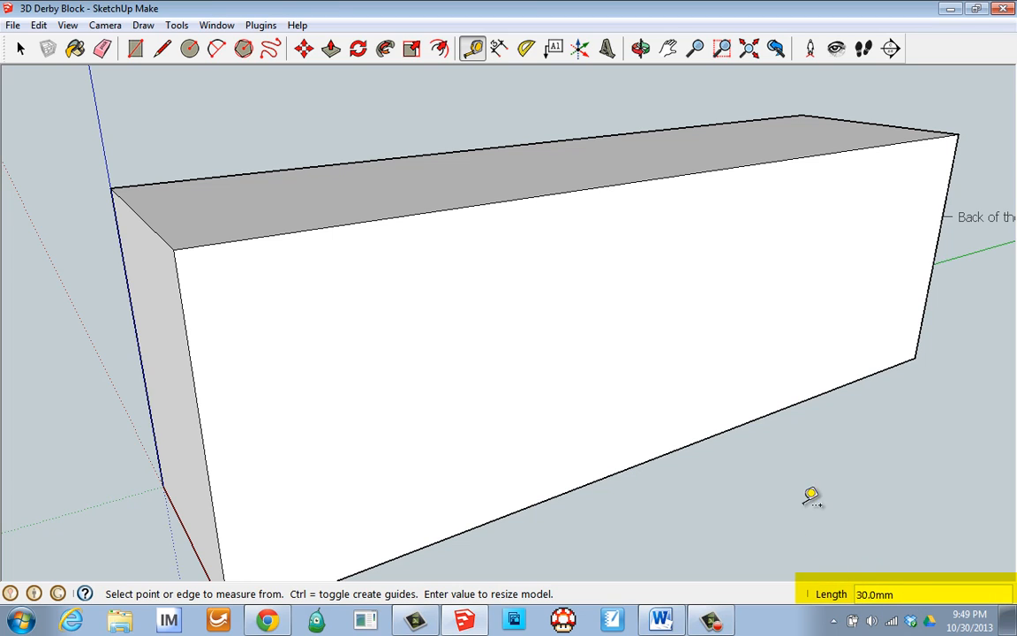
- Draw a circle with a radius of about 6.8 mm on the side face near the front end
click(190, 49)
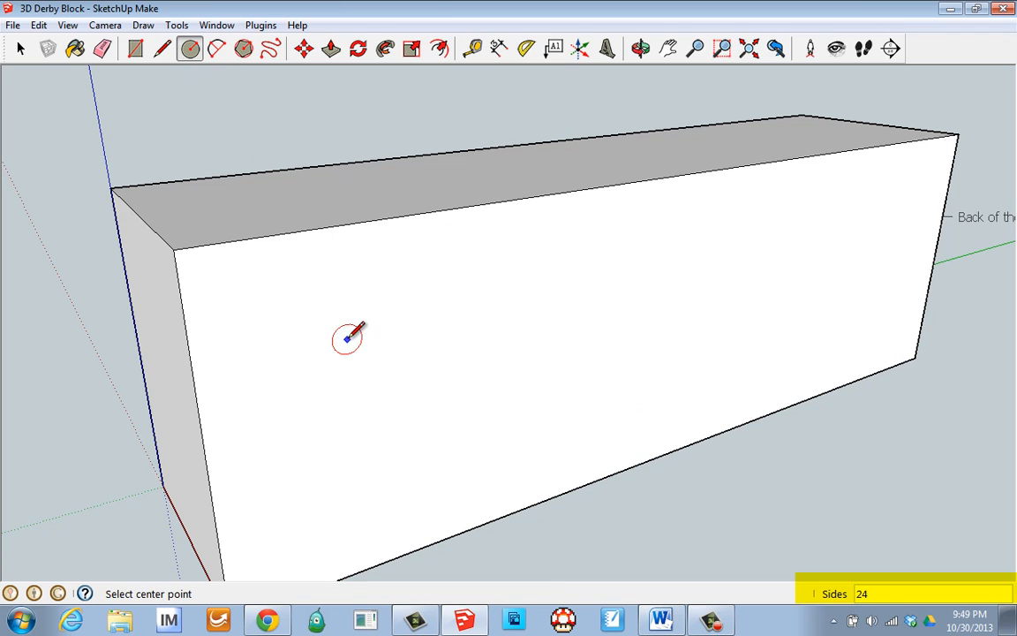
click(335, 343)
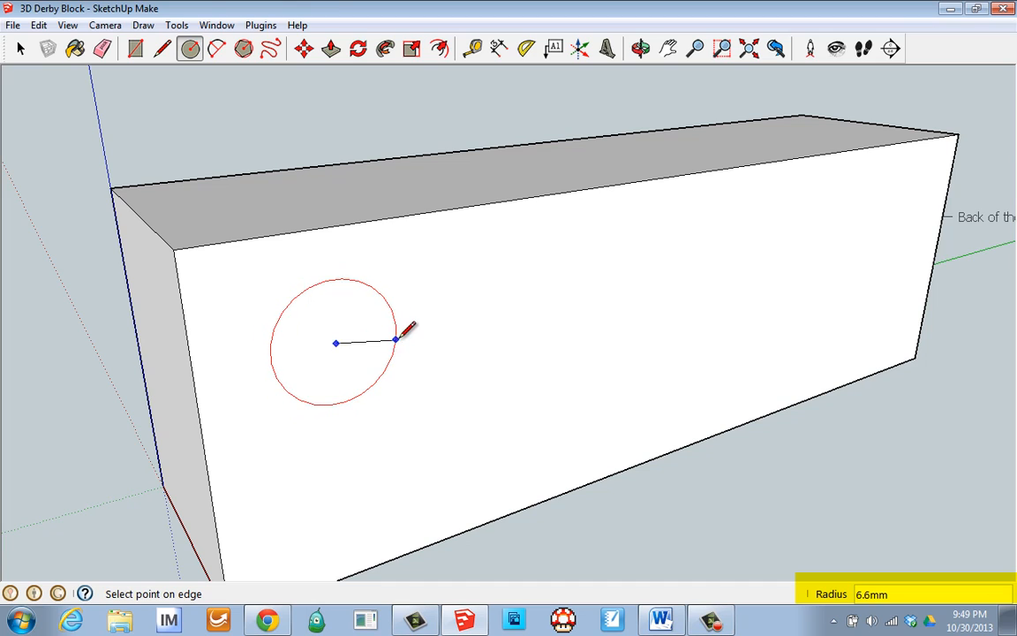
click(399, 339)
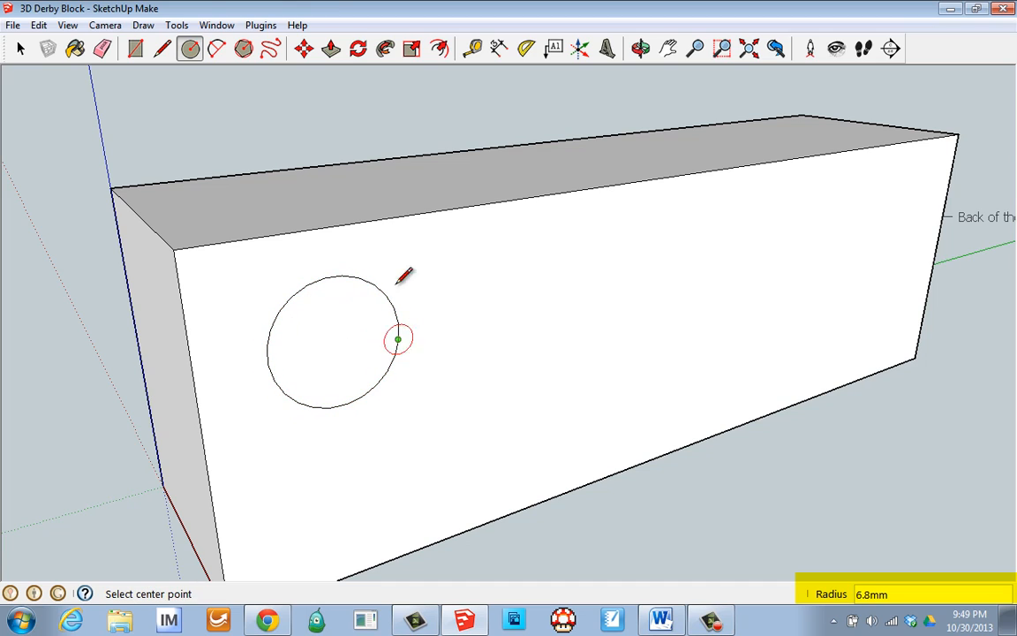
- Start a line on the side face beside the circle and cancel it
click(164, 49)
click(484, 363)
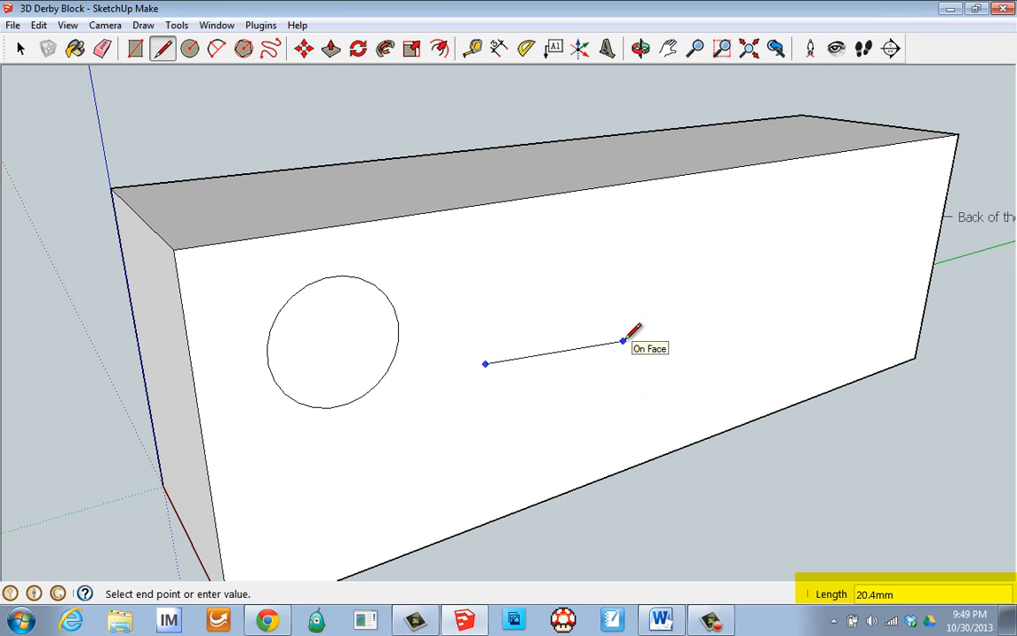
key(Escape)
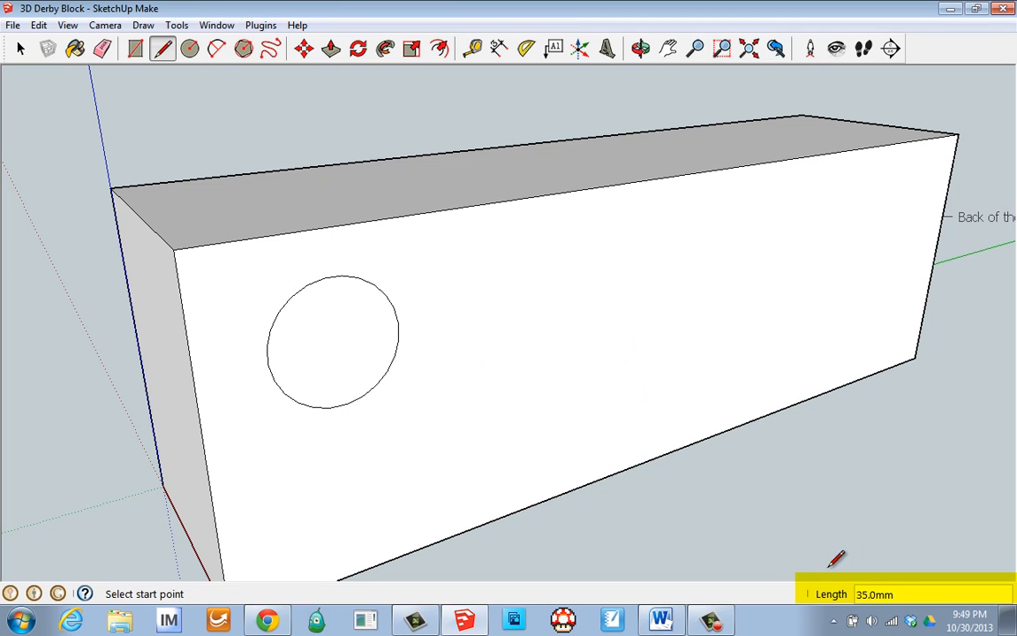